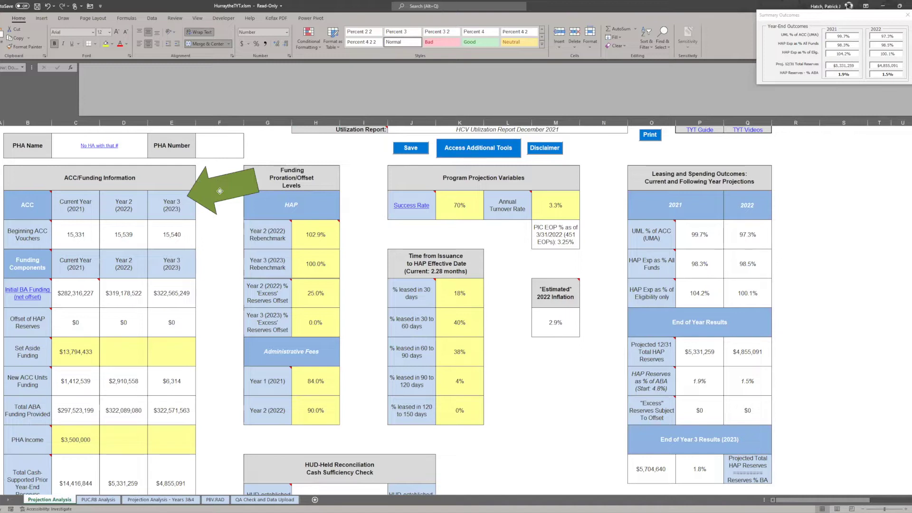
Point the green arrow at the ACC/Funding Information heading and select the Beginning ACC Vouchers values for 2021 through 2023
{"action": "left_click_drag", "start_coordinate": [220, 191], "coordinate": [195, 175]}
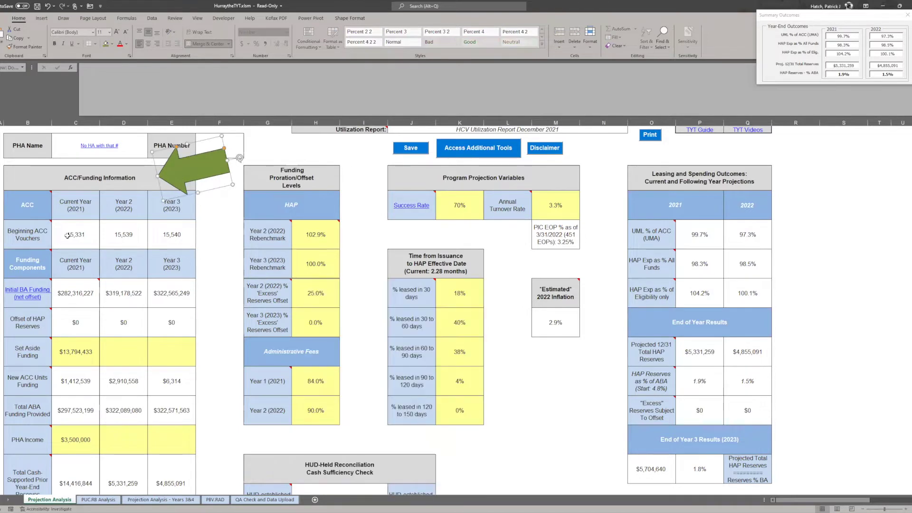
{"action": "left_click_drag", "start_coordinate": [67, 235], "coordinate": [172, 235]}
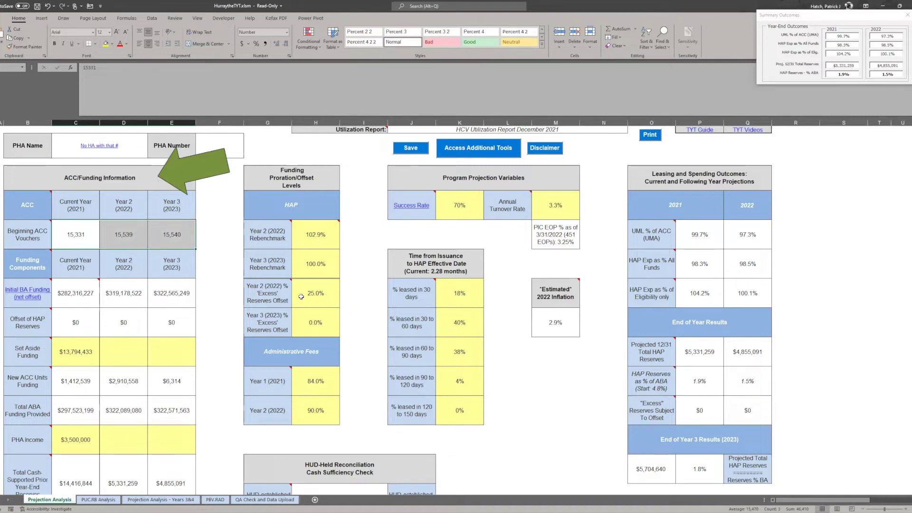
Point the green arrow at the 2021 New ACC Units Funding, and finally at the 2021 Total Cash-Supported Prior Year-End Reserves
{"action": "scroll", "coordinate": [192, 284], "scroll_direction": "down", "scroll_amount": 1}
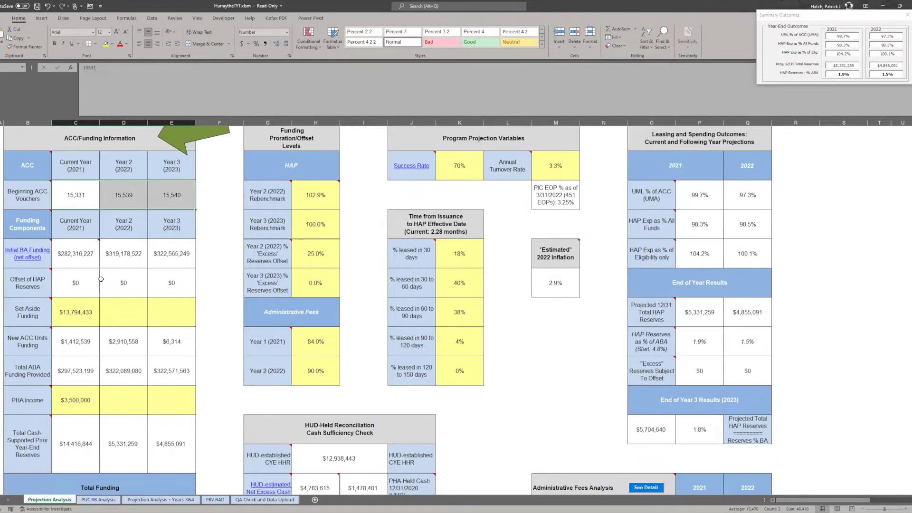
{"action": "scroll", "coordinate": [101, 279], "scroll_direction": "down", "scroll_amount": 1}
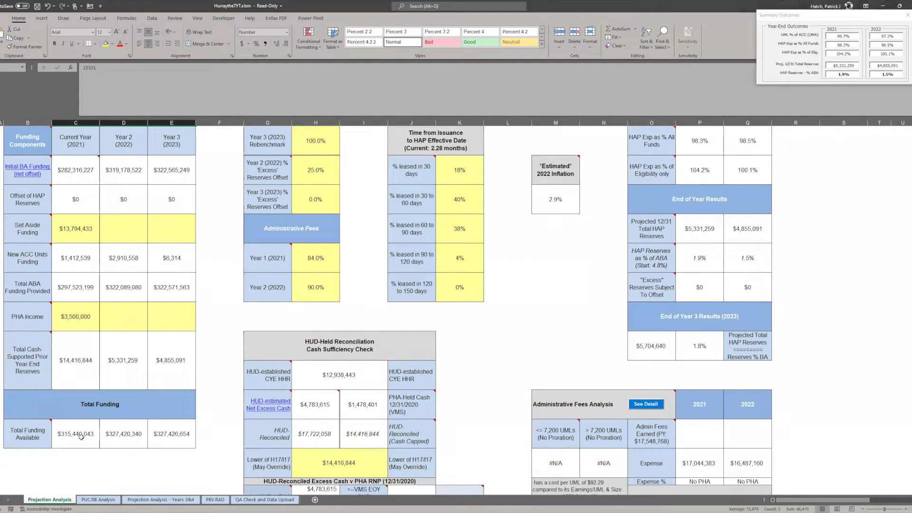
{"action": "scroll", "coordinate": [209, 134], "scroll_direction": "up", "scroll_amount": 1}
{"action": "left_click_drag", "start_coordinate": [209, 135], "coordinate": [142, 329]}
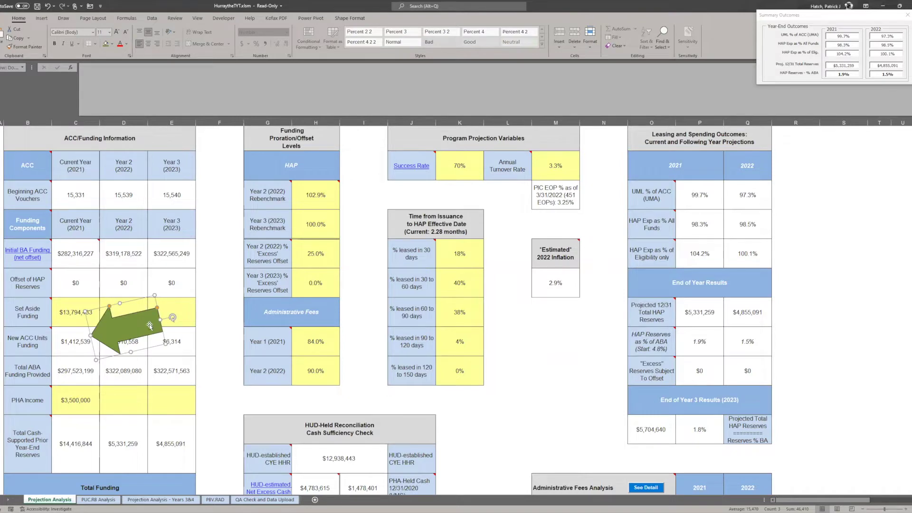
{"action": "scroll", "coordinate": [149, 324], "scroll_direction": "down", "scroll_amount": 1}
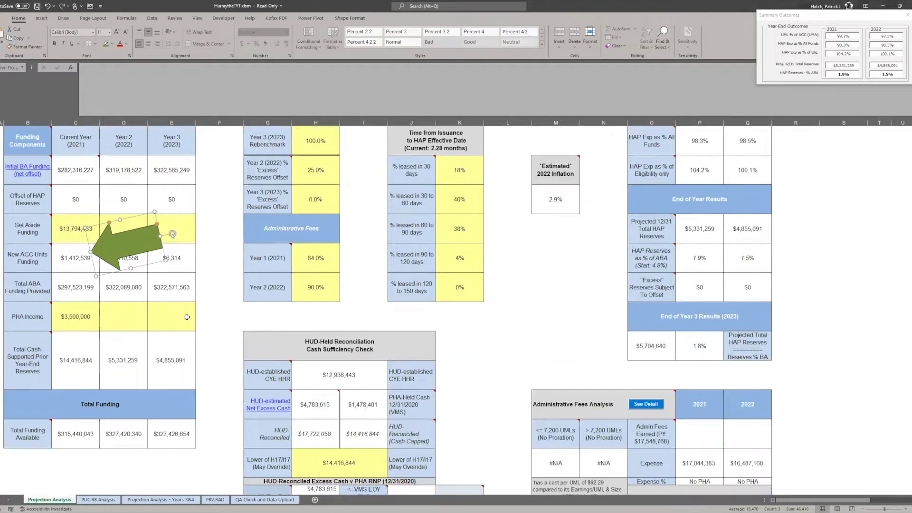
{"action": "left_click_drag", "start_coordinate": [134, 279], "coordinate": [145, 339]}
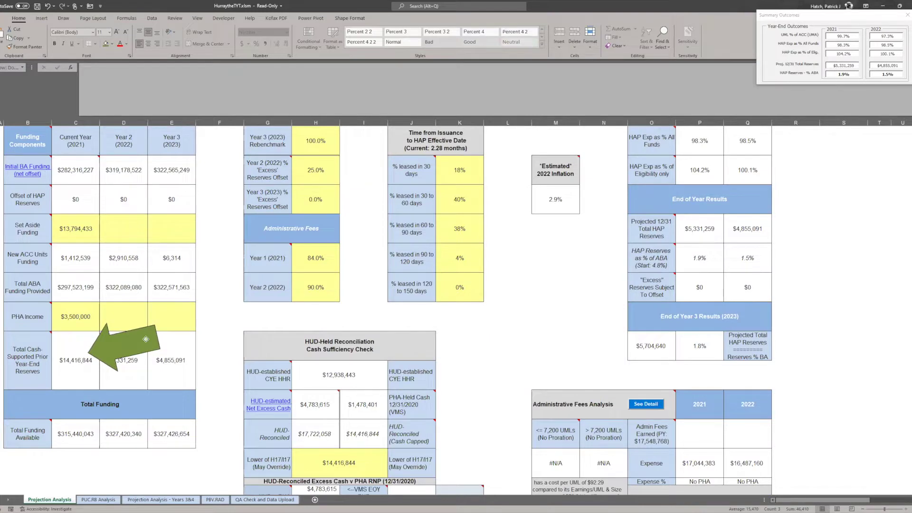
Walk the arrow through the HUD-Held Reconciliation section, from its heading past HUD-established CYE HHR and HUD-estimated Net Excess Cash to the EOY Excess Cash value
{"action": "left_click_drag", "start_coordinate": [146, 339], "coordinate": [469, 333]}
{"action": "scroll", "coordinate": [459, 294], "scroll_direction": "down", "scroll_amount": 1}
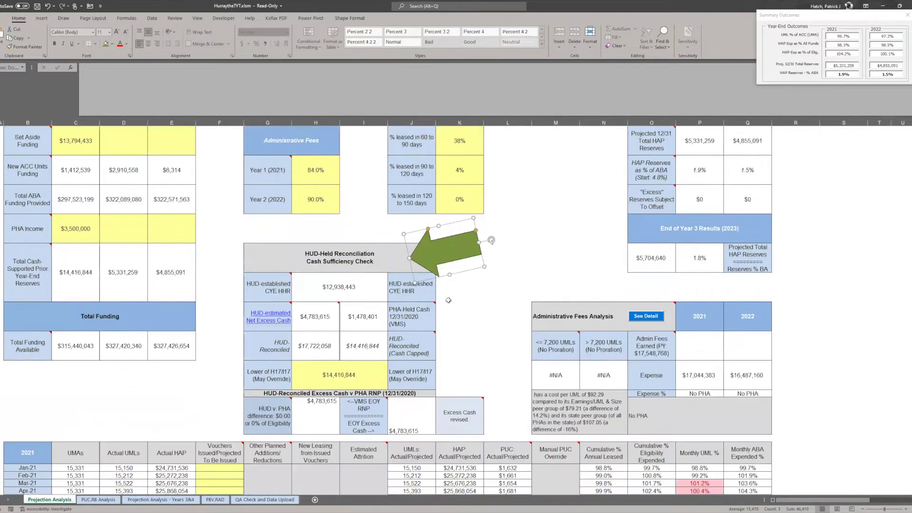
{"action": "left_click_drag", "start_coordinate": [460, 240], "coordinate": [427, 246]}
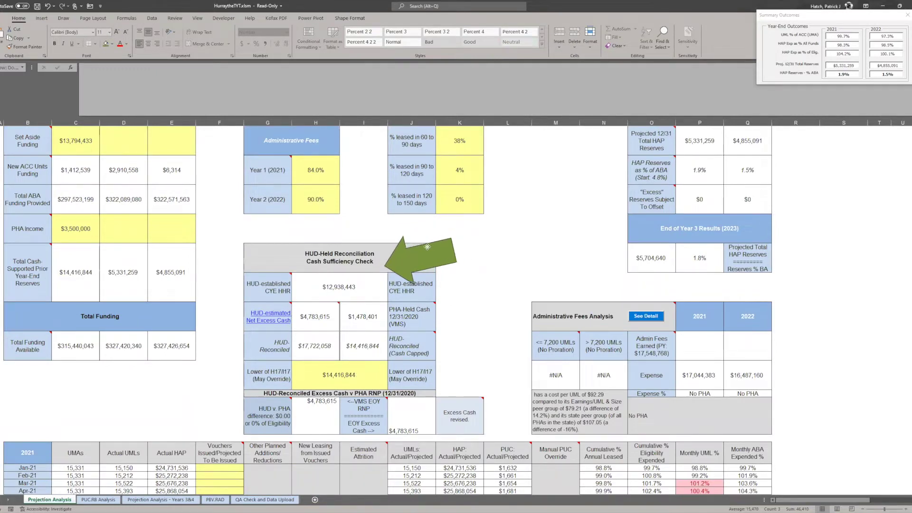
{"action": "left_click_drag", "start_coordinate": [427, 246], "coordinate": [414, 264]}
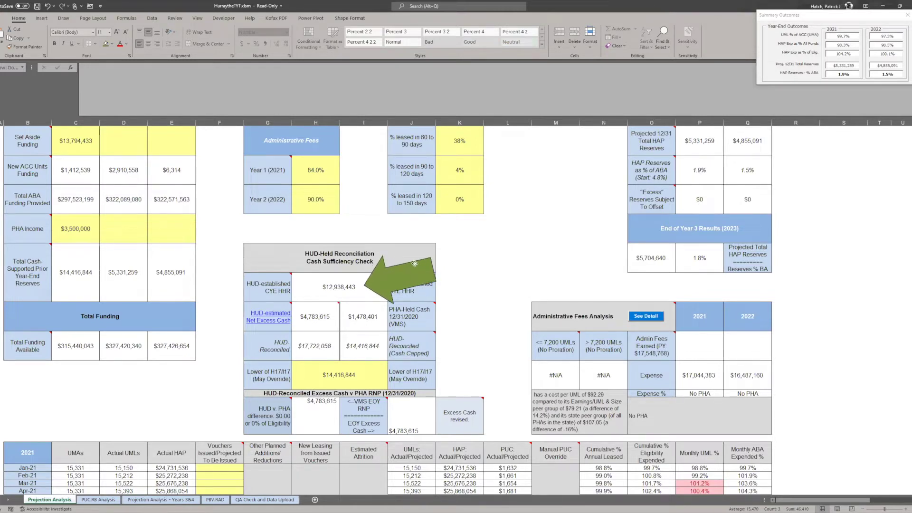
{"action": "left_click_drag", "start_coordinate": [415, 264], "coordinate": [377, 288]}
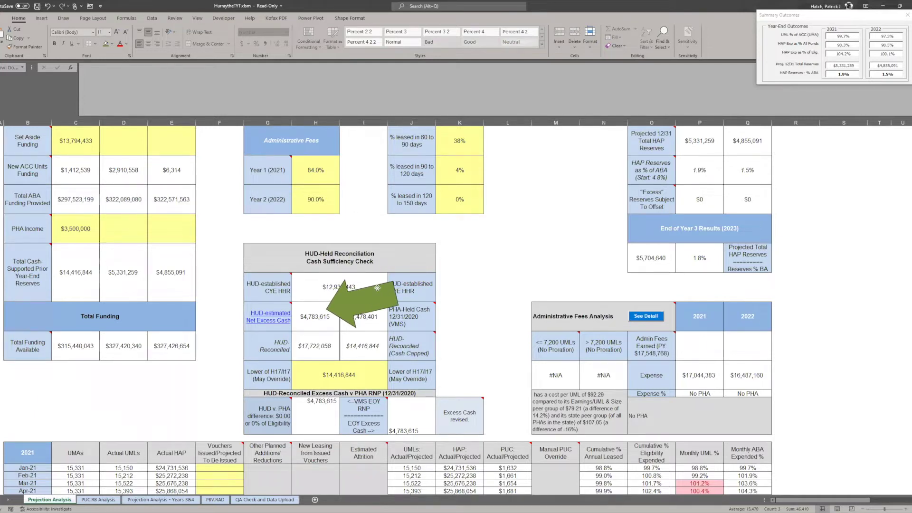
{"action": "left_click_drag", "start_coordinate": [377, 288], "coordinate": [477, 400]}
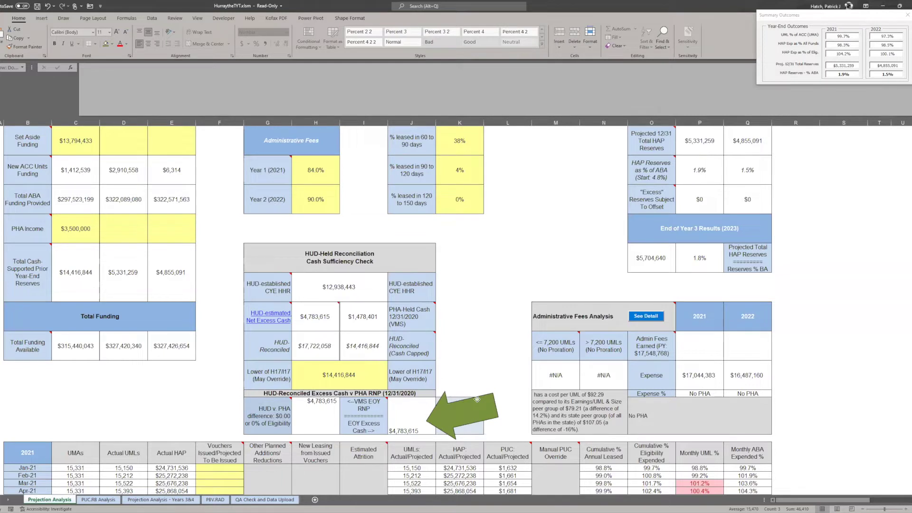
Bring the green arrow back to the upper part of the sheet and point it at the HAP heading under Funding Proration/Offset Levels
{"action": "left_click_drag", "start_coordinate": [477, 399], "coordinate": [148, 316]}
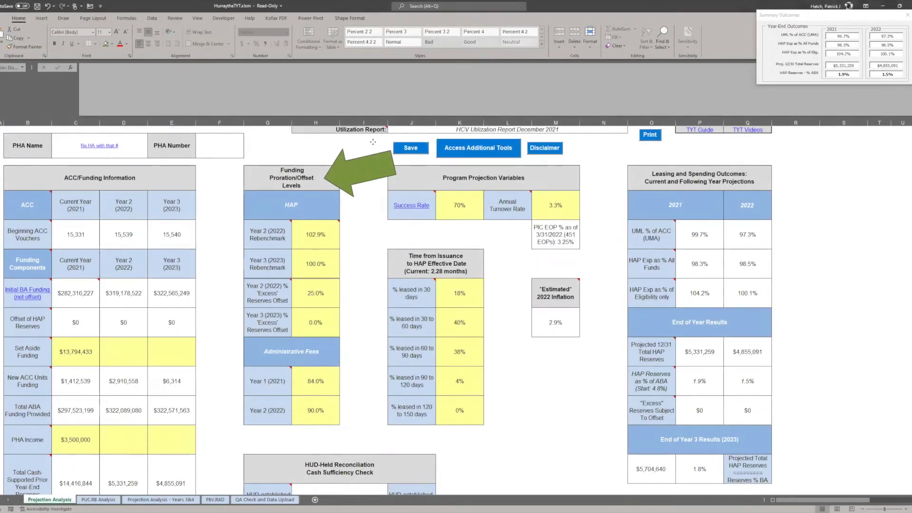
{"action": "left_click_drag", "start_coordinate": [372, 142], "coordinate": [364, 139]}
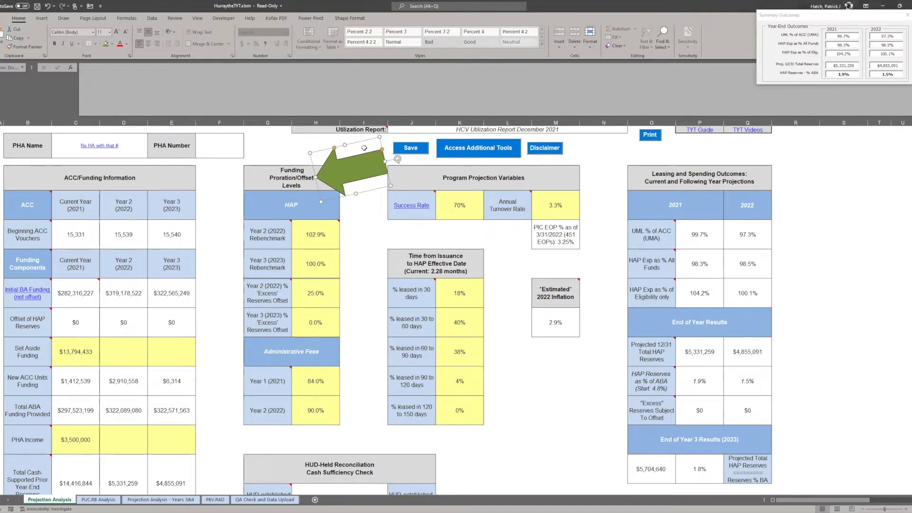
{"action": "left_click_drag", "start_coordinate": [359, 144], "coordinate": [185, 184]}
{"action": "left_click", "coordinate": [284, 215]}
{"action": "key", "text": "ctrl+z"}
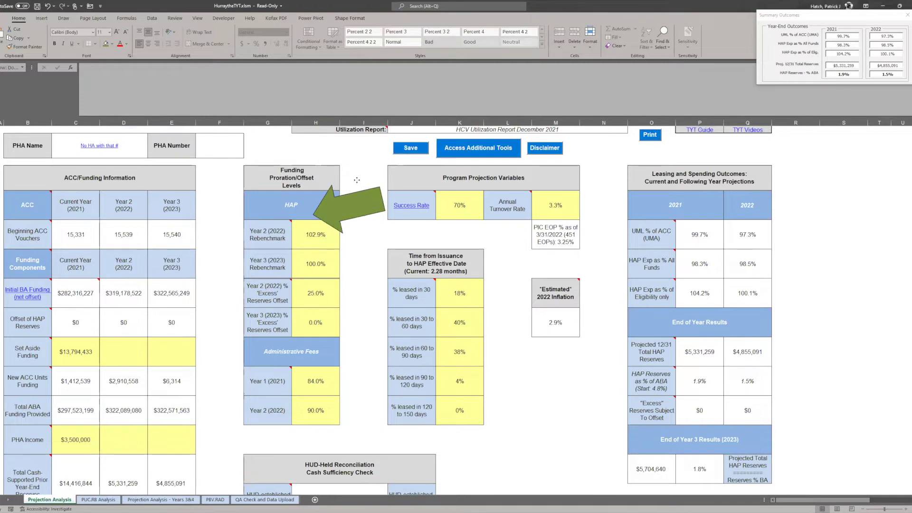
Point the arrow at the "Estimated" 2022 Inflation, and at the Year 2 (2022) Rebenchmark and Excess Reserves Offset percentages
{"action": "left_click_drag", "start_coordinate": [368, 181], "coordinate": [614, 252]}
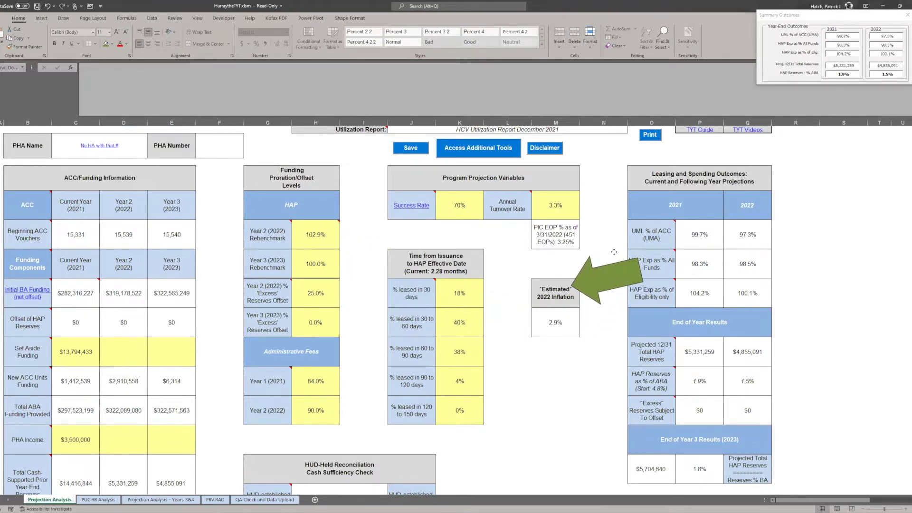
{"action": "left_click_drag", "start_coordinate": [613, 252], "coordinate": [558, 169]}
{"action": "left_click_drag", "start_coordinate": [507, 147], "coordinate": [367, 194]}
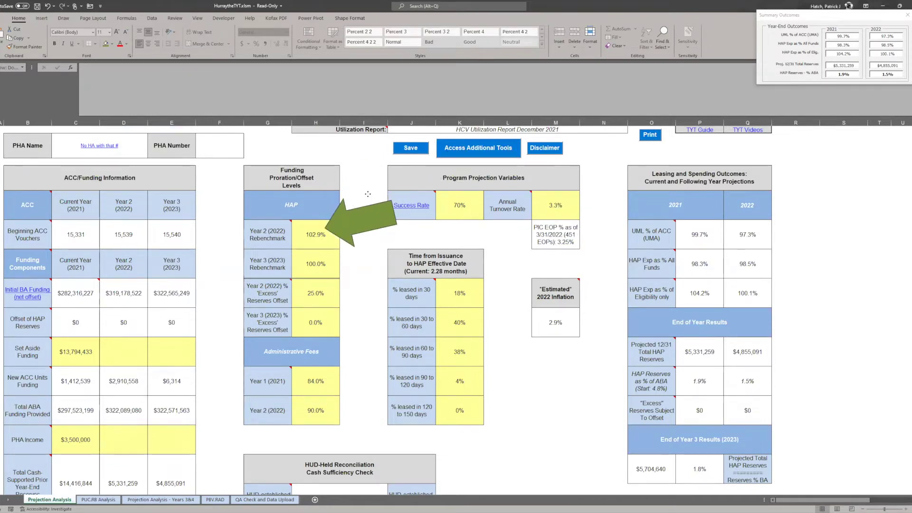
{"action": "left_click_drag", "start_coordinate": [367, 193], "coordinate": [371, 195]}
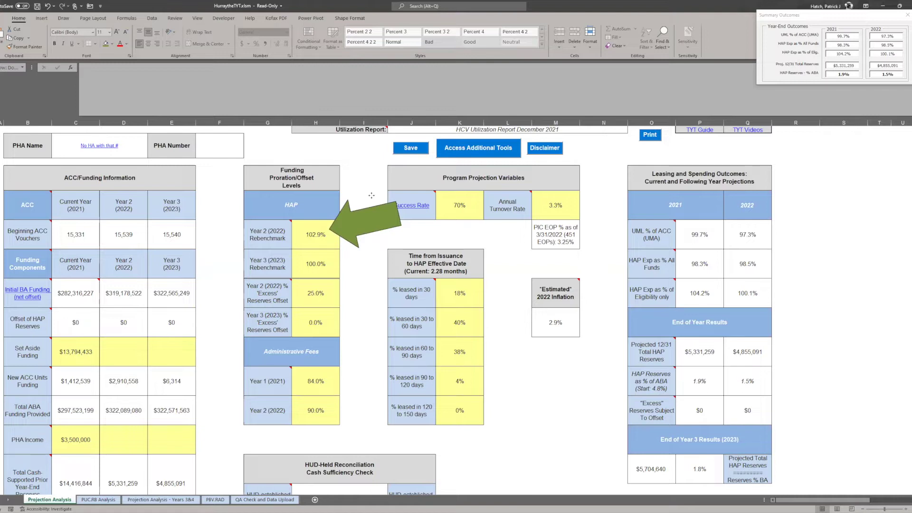
{"action": "left_click_drag", "start_coordinate": [372, 195], "coordinate": [408, 265]}
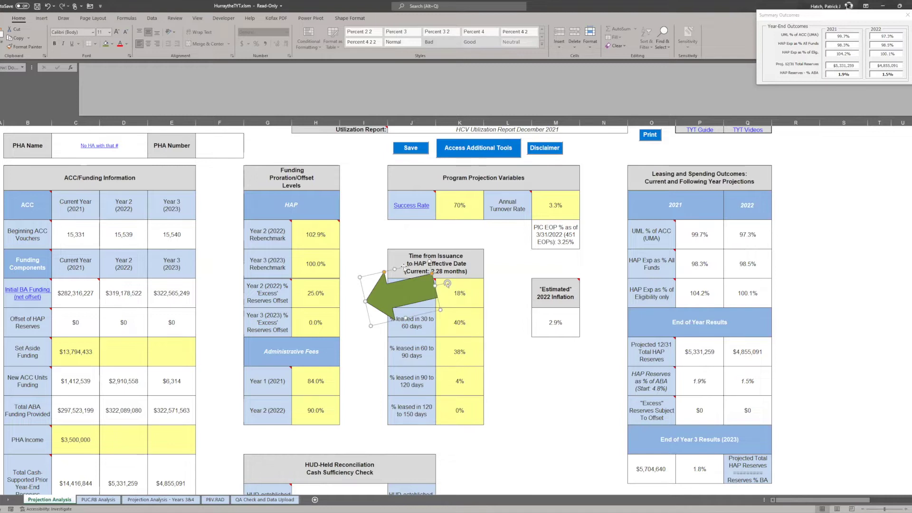
Point the arrow at the percent-leased timing rows and at the Annual Turnover Rate, finishing beside the Time from Issuance heading
{"action": "left_click_drag", "start_coordinate": [402, 267], "coordinate": [424, 289]}
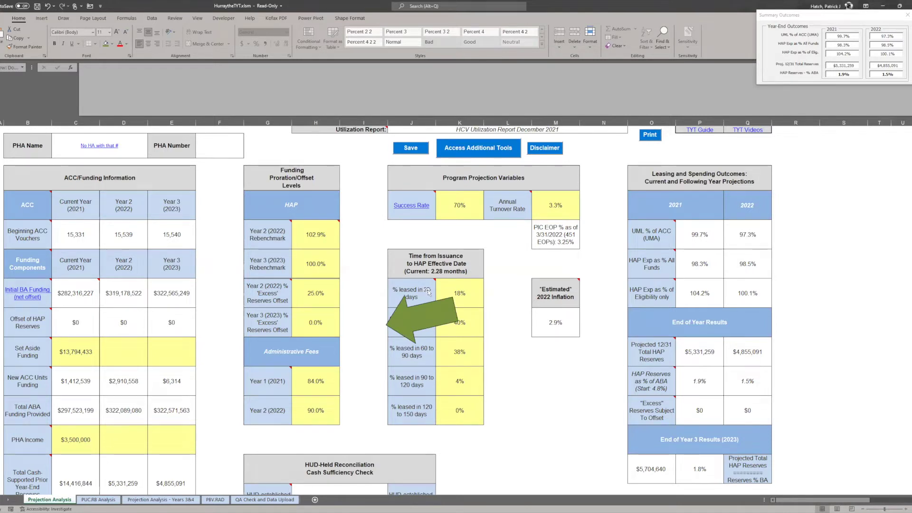
{"action": "left_click_drag", "start_coordinate": [428, 292], "coordinate": [577, 139]}
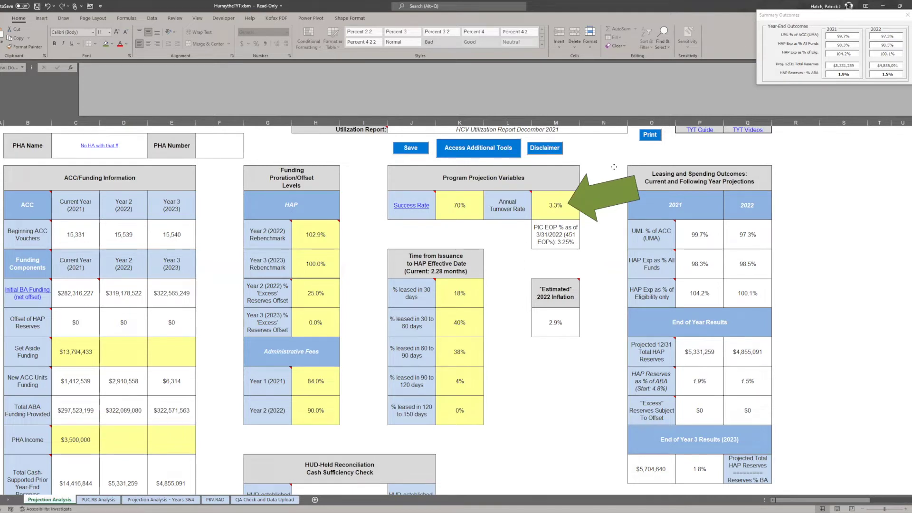
{"action": "left_click", "coordinate": [600, 193]}
{"action": "left_click_drag", "start_coordinate": [617, 167], "coordinate": [547, 215]}
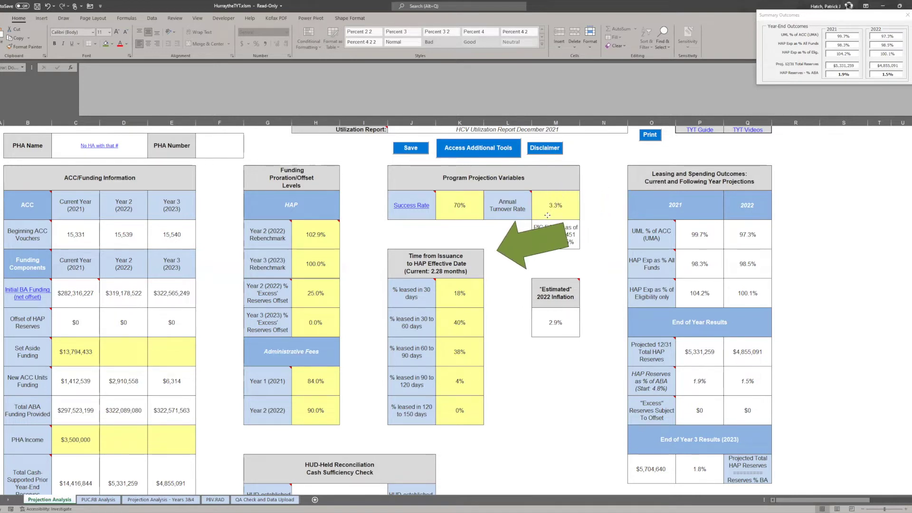
Move the arrow down to the 2021 monthly table and point it at the Vouchers Issued/Projected To Be Issued column
{"action": "left_click_drag", "start_coordinate": [543, 215], "coordinate": [344, 253]}
{"action": "scroll", "coordinate": [462, 205], "scroll_direction": "down", "scroll_amount": 1}
{"action": "scroll", "coordinate": [426, 385], "scroll_direction": "down", "scroll_amount": 2}
{"action": "scroll", "coordinate": [426, 385], "scroll_direction": "down", "scroll_amount": 4}
{"action": "scroll", "coordinate": [412, 284], "scroll_direction": "down", "scroll_amount": 2}
{"action": "left_click_drag", "start_coordinate": [340, 203], "coordinate": [336, 189]}
{"action": "left_click", "coordinate": [322, 166]}
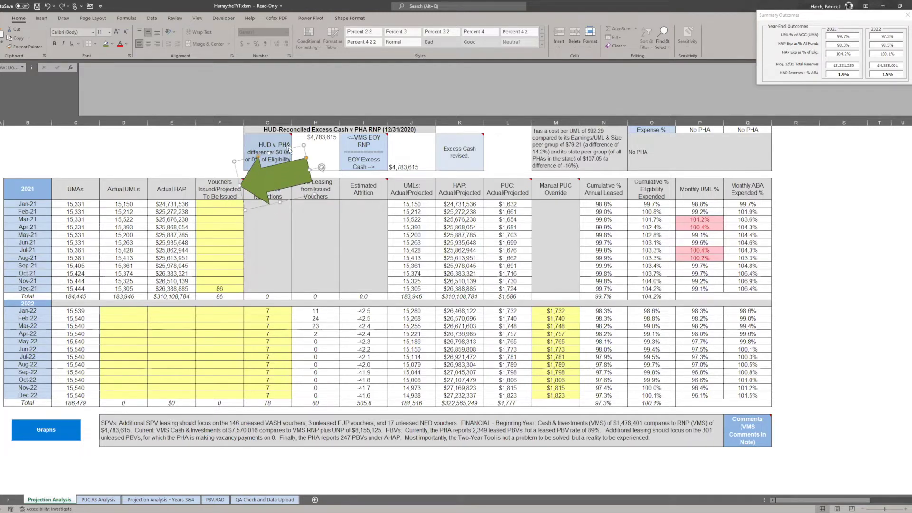
{"action": "left_click", "coordinate": [297, 152]}
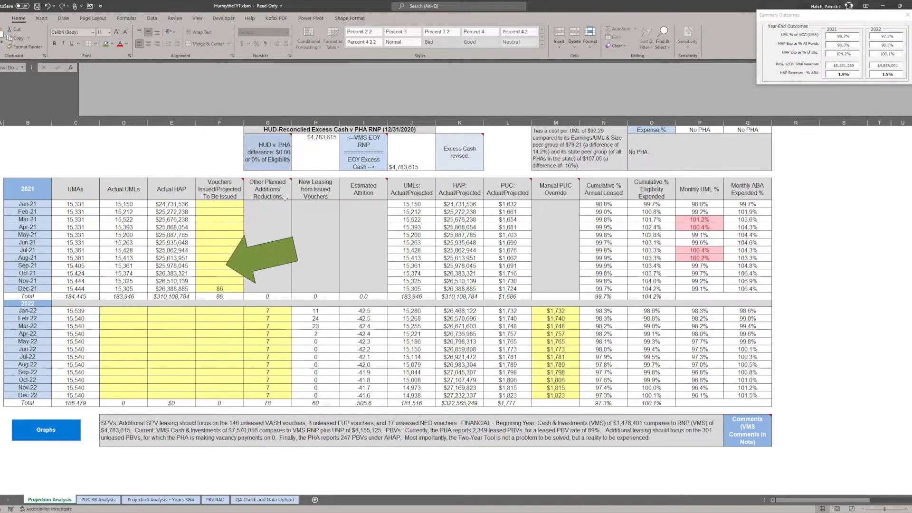
Move the arrow between the Vouchers Issued/Projected To Be Issued column and the 2022 Other Planned Additions/Reductions values
{"action": "scroll", "coordinate": [280, 237], "scroll_direction": "up", "scroll_amount": 1}
{"action": "left_click", "coordinate": [307, 242]}
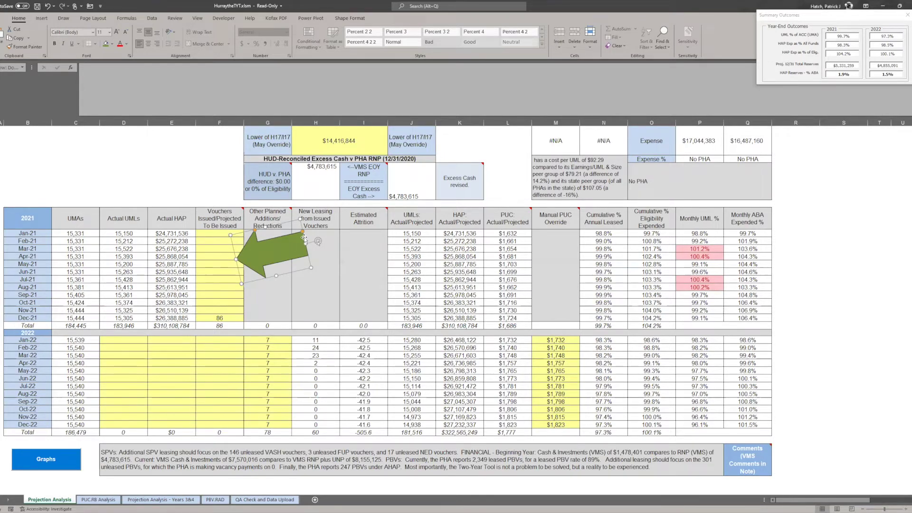
{"action": "left_click_drag", "start_coordinate": [304, 238], "coordinate": [315, 317]}
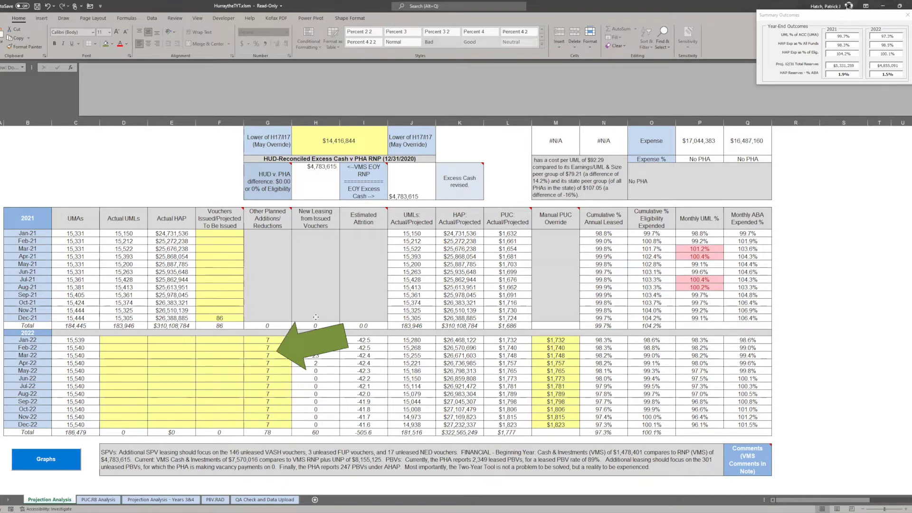
{"action": "left_click_drag", "start_coordinate": [316, 319], "coordinate": [304, 247]}
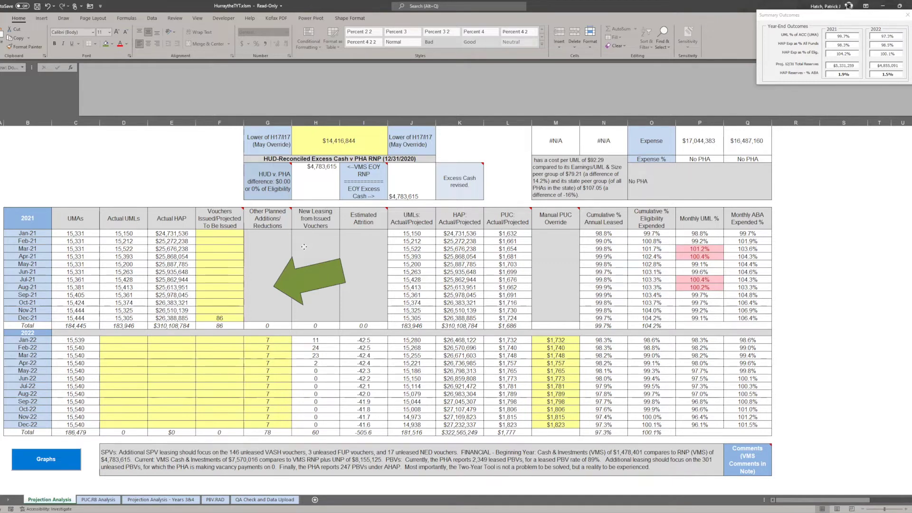
{"action": "left_click_drag", "start_coordinate": [304, 247], "coordinate": [243, 281]}
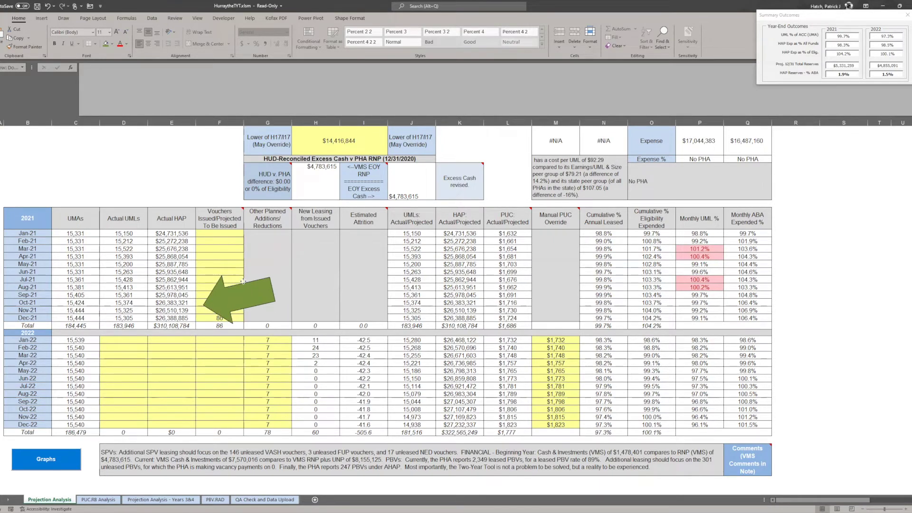
{"action": "left_click_drag", "start_coordinate": [246, 283], "coordinate": [302, 336]}
Point the arrow in turn at the New Leasing from Issued Vouchers, Estimated Attrition, UMLs and HAP Actual/Projected columns
{"action": "left_click_drag", "start_coordinate": [324, 262], "coordinate": [367, 359]}
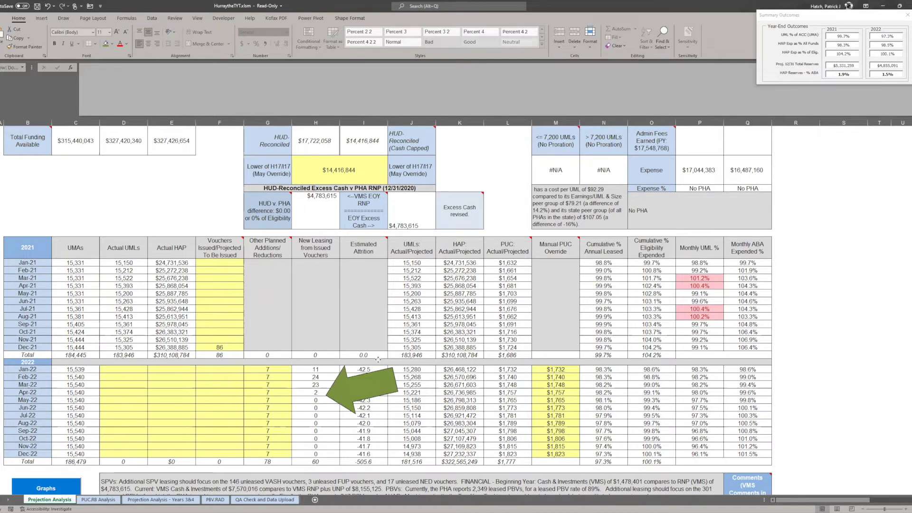
{"action": "left_click_drag", "start_coordinate": [378, 360], "coordinate": [403, 375]}
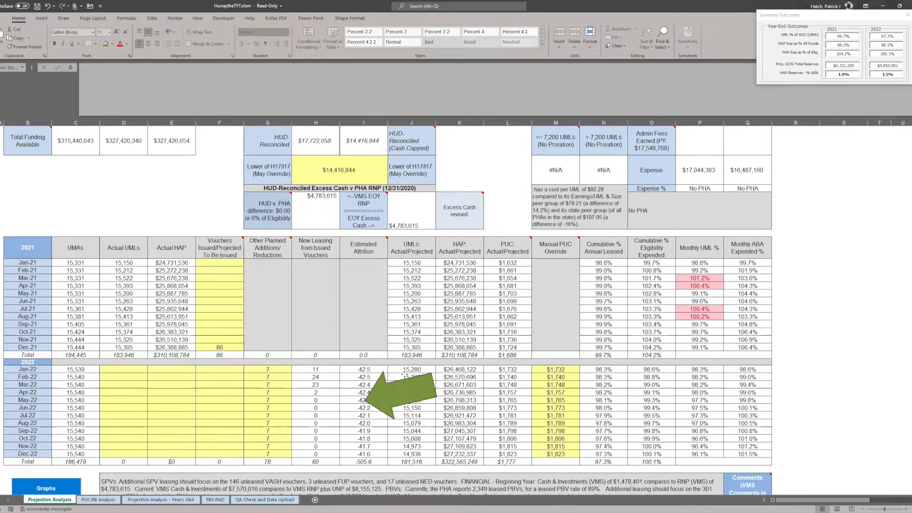
{"action": "left_click_drag", "start_coordinate": [403, 374], "coordinate": [460, 215]}
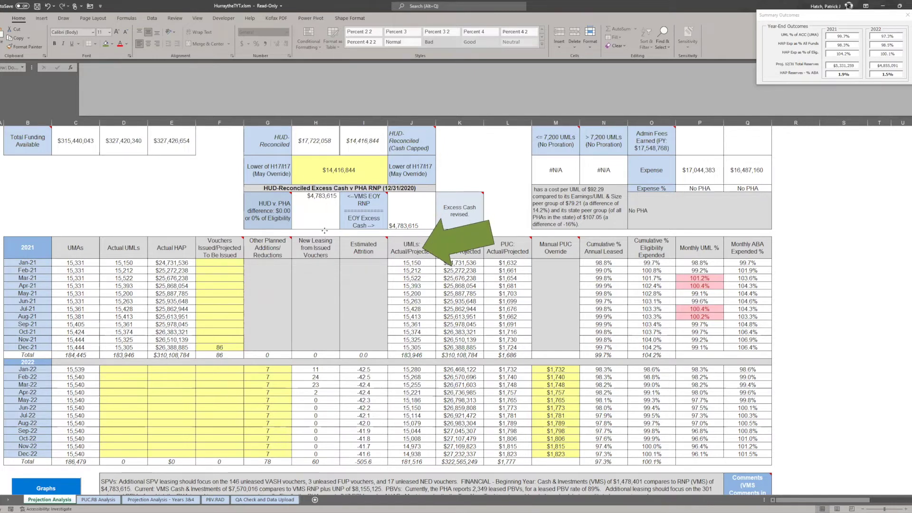
{"action": "left_click_drag", "start_coordinate": [460, 214], "coordinate": [504, 250]}
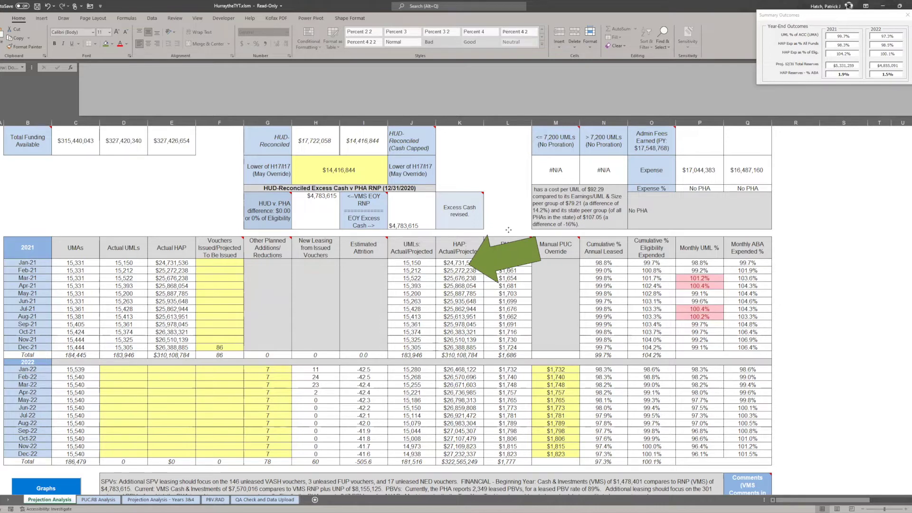
Point the arrow at the Manual PUC Override column and select its Jan-22 to Dec-22 values
{"action": "left_click_drag", "start_coordinate": [509, 229], "coordinate": [610, 334]}
{"action": "left_click_drag", "start_coordinate": [546, 371], "coordinate": [541, 453]}
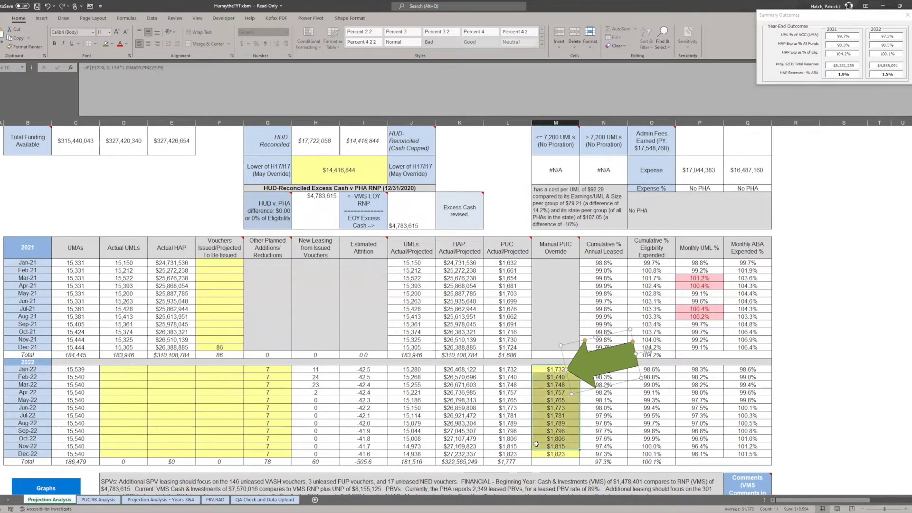
{"action": "left_click_drag", "start_coordinate": [629, 348], "coordinate": [620, 401]}
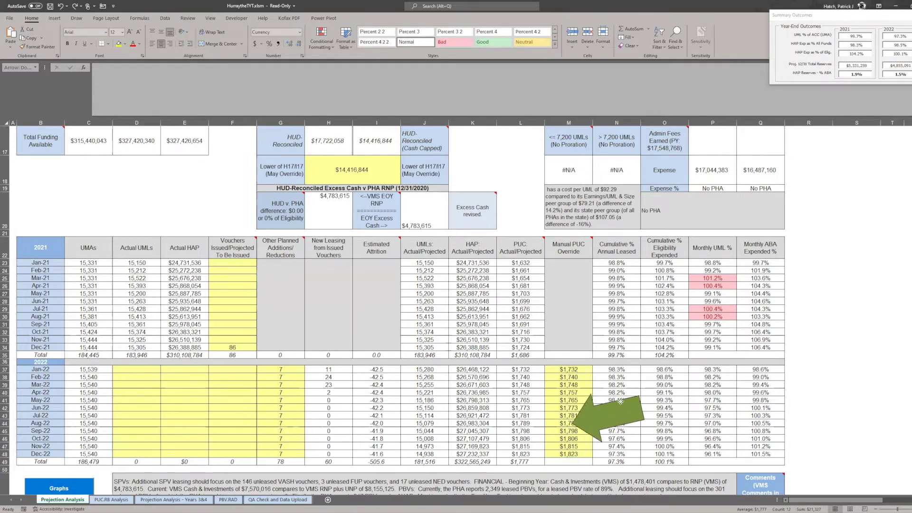
Place the green arrow beside the 2022 column of the Leasing and Spending Outcomes table, at the HAP Exp as % All Funds row
{"action": "left_click_drag", "start_coordinate": [621, 401], "coordinate": [789, 166]}
{"action": "scroll", "coordinate": [801, 221], "scroll_direction": "up", "scroll_amount": 1}
{"action": "left_click_drag", "start_coordinate": [797, 231], "coordinate": [818, 217]}
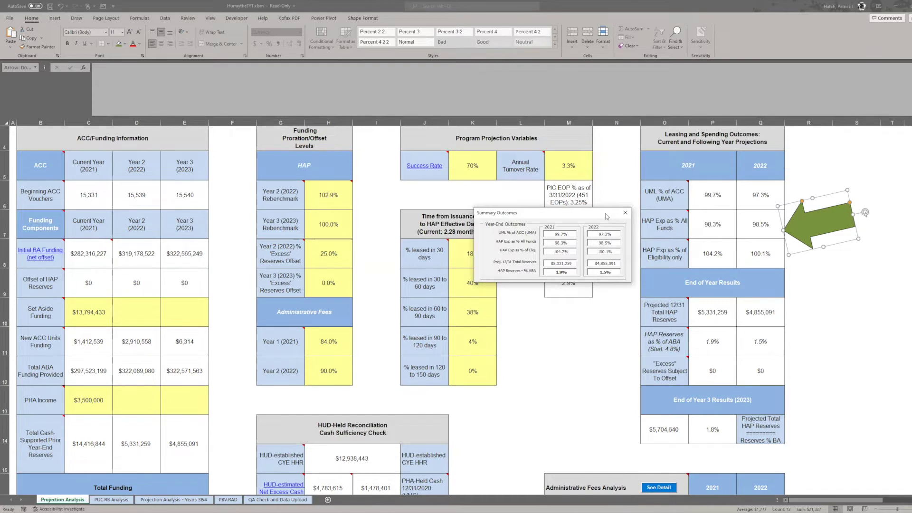
Move the Summary Outcomes window clear of the tables and point the arrow at the 2021 end-of-year HAP reserves values
{"action": "left_click_drag", "start_coordinate": [606, 216], "coordinate": [906, 14]}
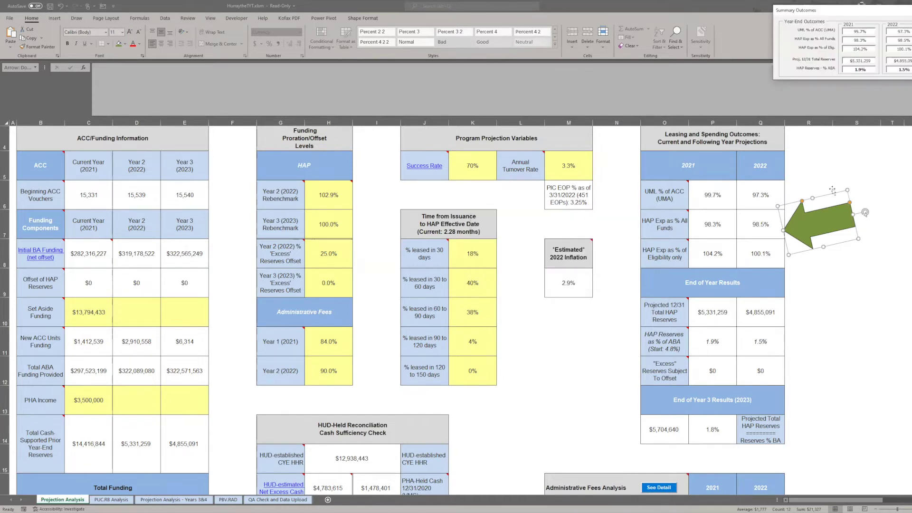
{"action": "left_click_drag", "start_coordinate": [834, 193], "coordinate": [779, 288]}
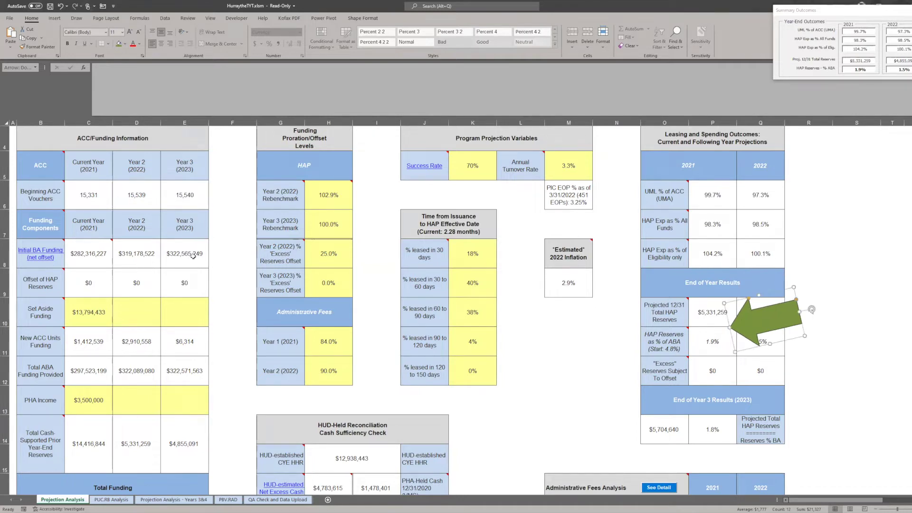
Place the Summary Outcomes window over the sheet between the HUD-Held Reconciliation and Administrative Fees Analysis tables, above the monthly table
{"action": "scroll", "coordinate": [193, 257], "scroll_direction": "down", "scroll_amount": 1}
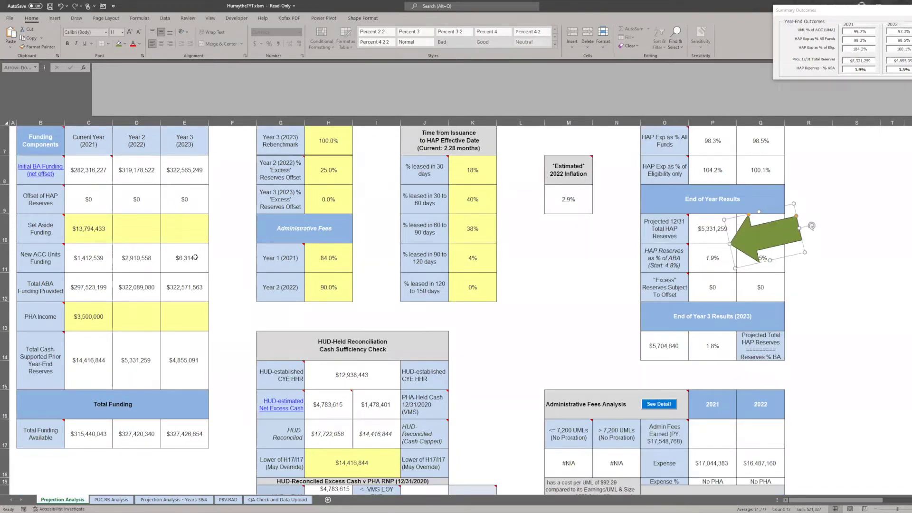
{"action": "scroll", "coordinate": [195, 257], "scroll_direction": "down", "scroll_amount": 2}
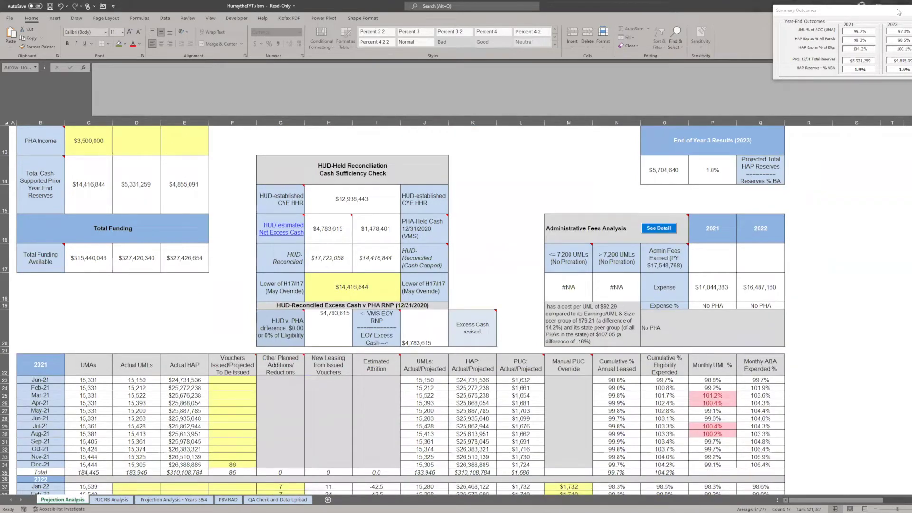
{"action": "left_click_drag", "start_coordinate": [630, 164], "coordinate": [628, 160]}
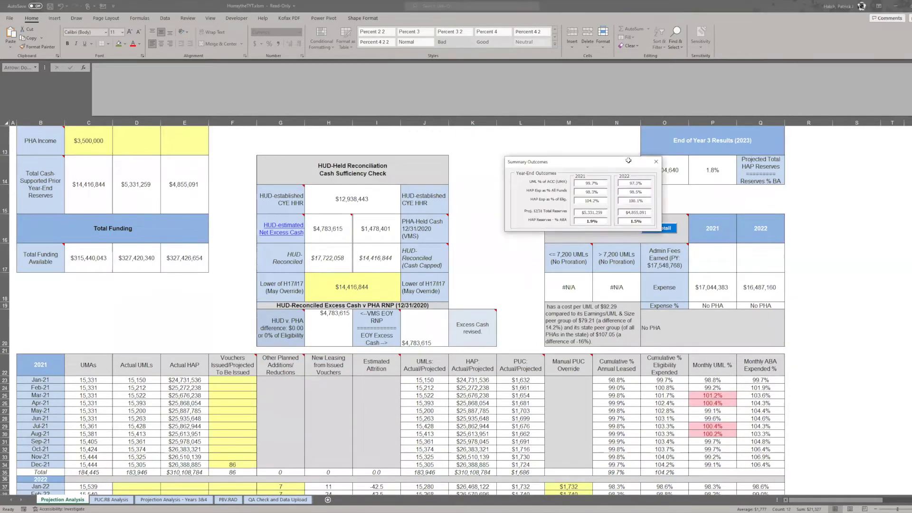
{"action": "left_click", "coordinate": [451, 181]}
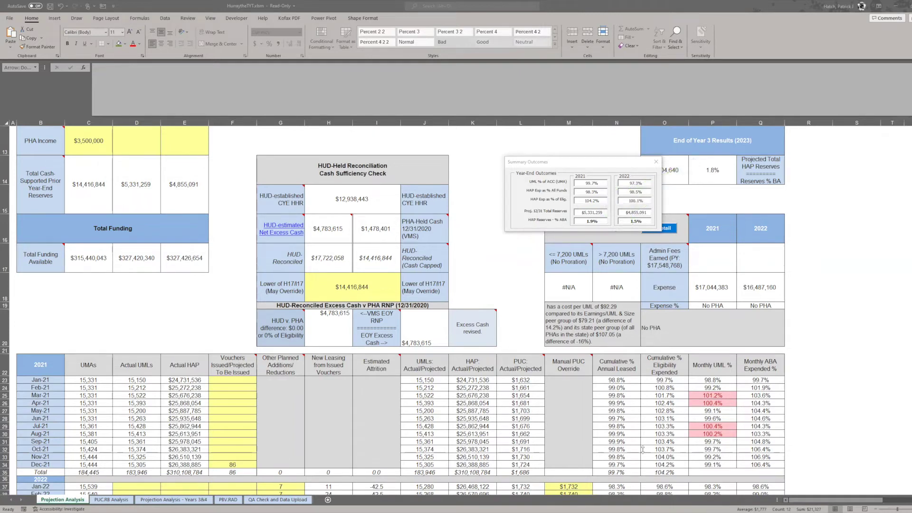
Move the arrow up slightly to point at the 2021 Projected 12/31 Total HAP Reserves value
{"action": "scroll", "coordinate": [797, 236], "scroll_direction": "up", "scroll_amount": 3}
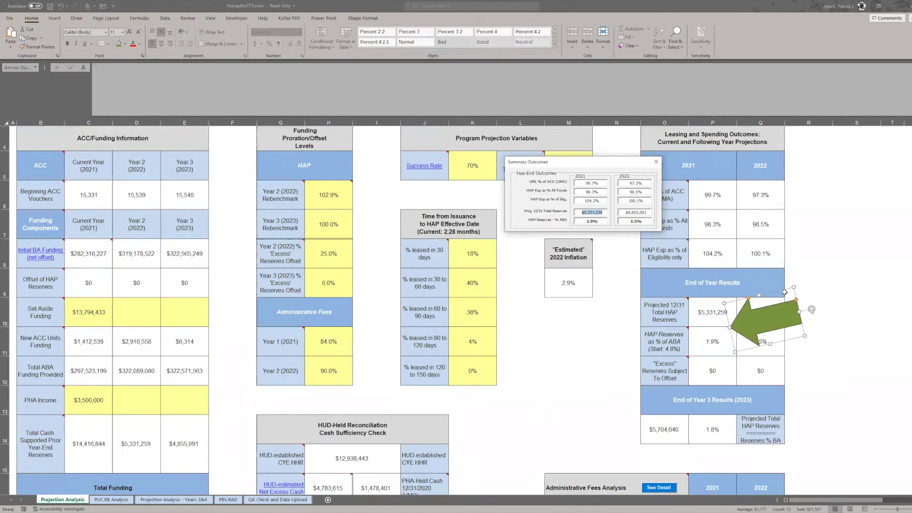
{"action": "left_click_drag", "start_coordinate": [778, 291], "coordinate": [780, 267]}
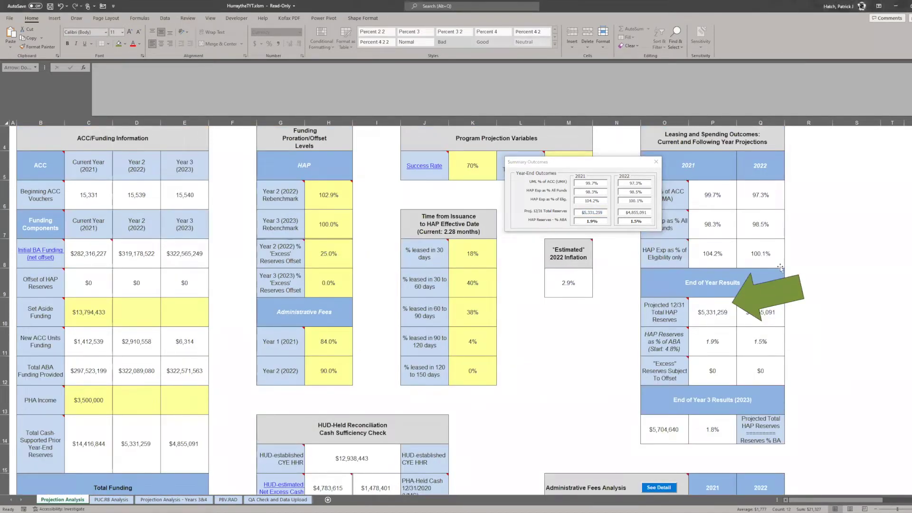
{"action": "left_click", "coordinate": [775, 293]}
Highlight the Total Funding Available row, followed by the 2021 and 2022 totals of the HAP Actual/Projected column
{"action": "scroll", "coordinate": [294, 292], "scroll_direction": "up", "scroll_amount": 1}
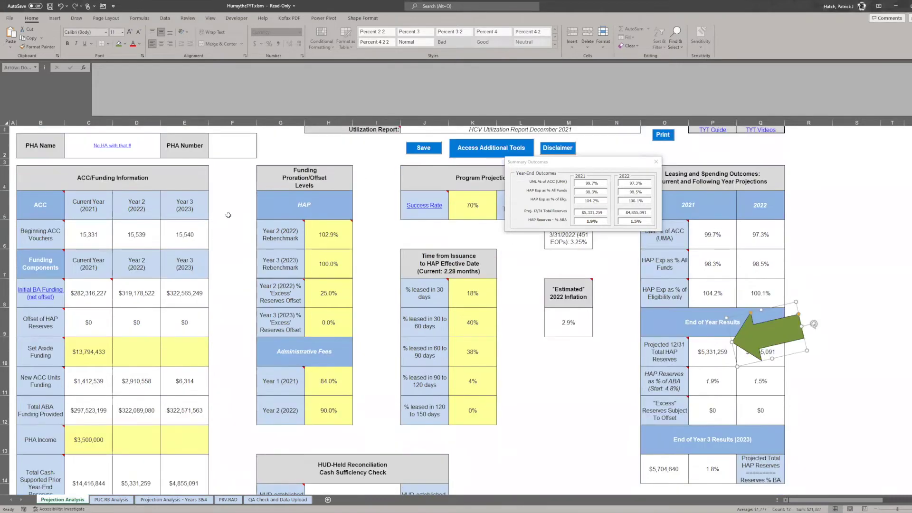
{"action": "scroll", "coordinate": [366, 208], "scroll_direction": "down", "scroll_amount": 1}
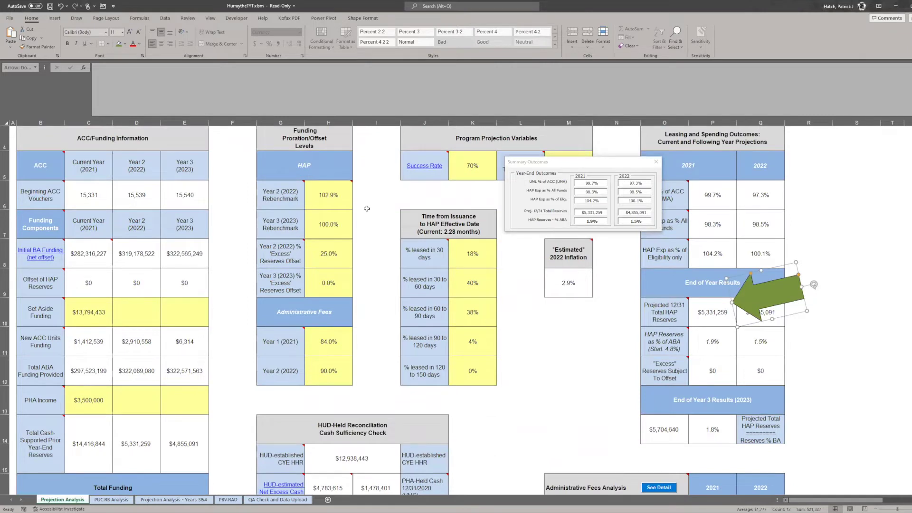
{"action": "scroll", "coordinate": [367, 209], "scroll_direction": "down", "scroll_amount": 1}
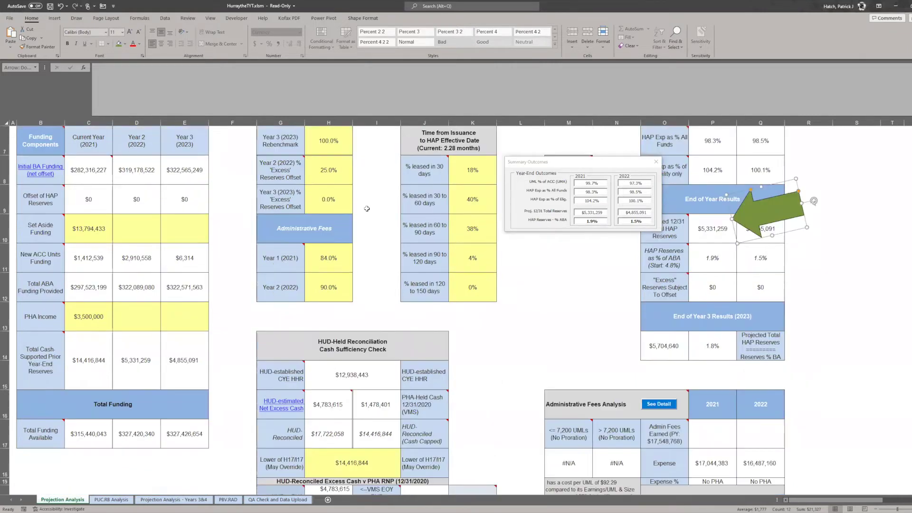
{"action": "scroll", "coordinate": [367, 208], "scroll_direction": "down", "scroll_amount": 1}
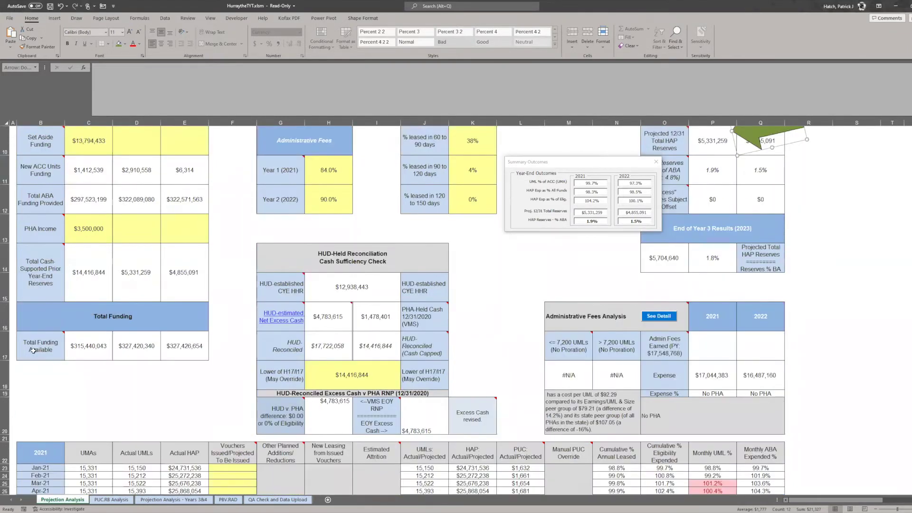
{"action": "left_click_drag", "start_coordinate": [59, 342], "coordinate": [185, 345]}
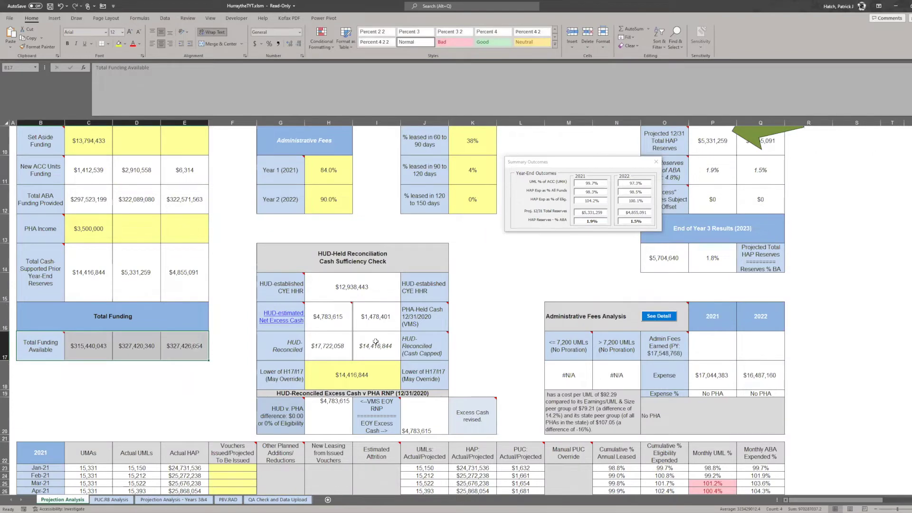
{"action": "scroll", "coordinate": [376, 342], "scroll_direction": "down", "scroll_amount": 3}
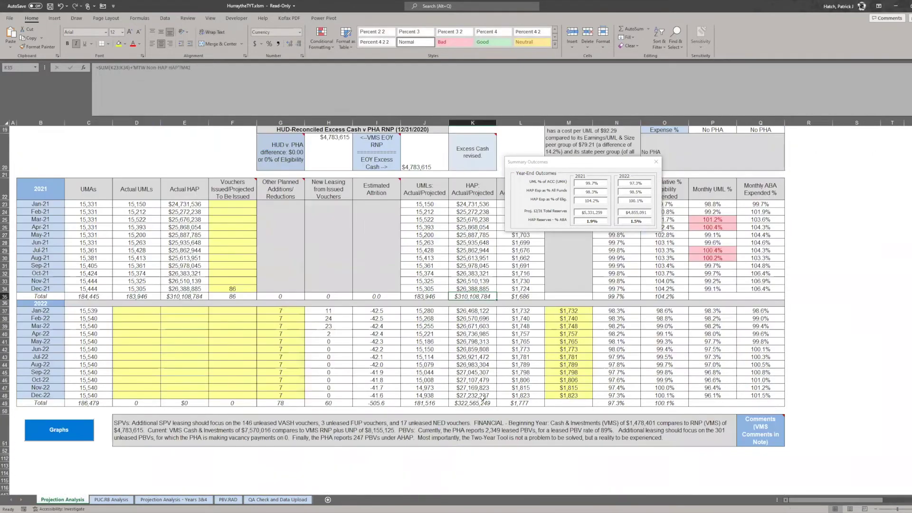
{"action": "left_click", "coordinate": [473, 403]}
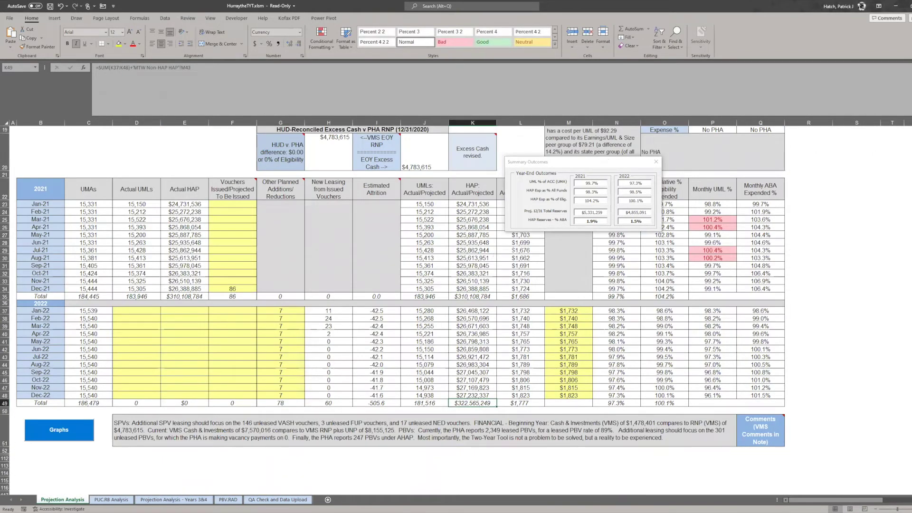
Open the PUC.RB Analysis sheet and move the Summary Outcomes window out of the way
{"action": "left_click_drag", "start_coordinate": [609, 162], "coordinate": [498, 200]}
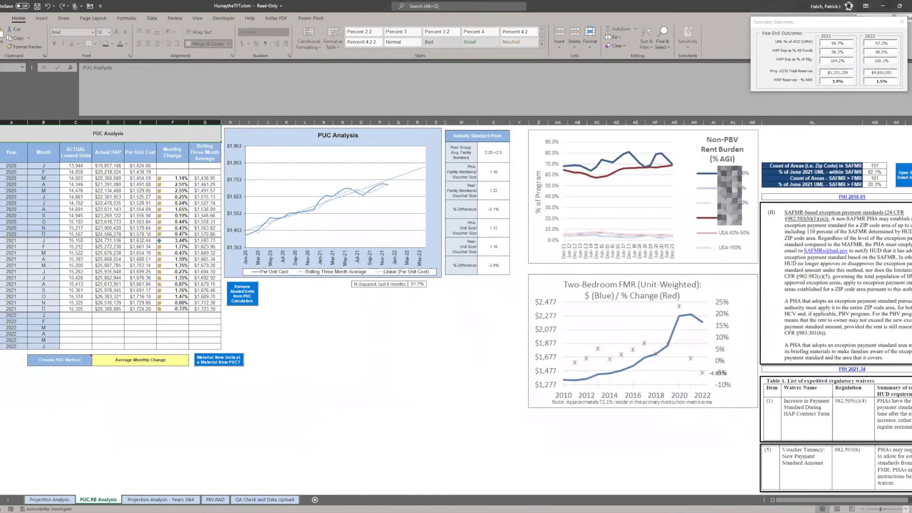
{"action": "left_click", "coordinate": [906, 509]}
{"action": "left_click", "coordinate": [905, 509]}
{"action": "left_click", "coordinate": [905, 508]}
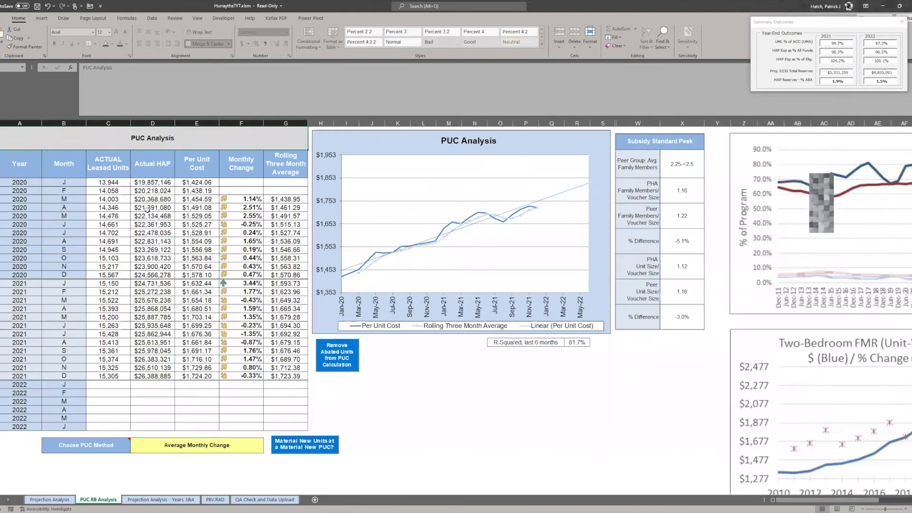
Select the PUC Analysis table from its headers through December 2021 and examine the neighbouring rent burden, FMR and SAFMR information
{"action": "left_click_drag", "start_coordinate": [33, 170], "coordinate": [292, 376]}
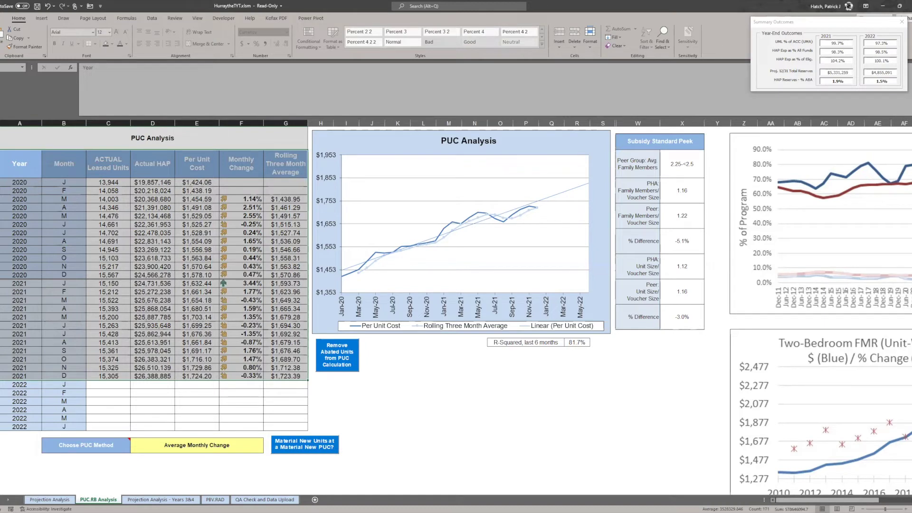
{"action": "left_click_drag", "start_coordinate": [801, 500], "coordinate": [819, 500]}
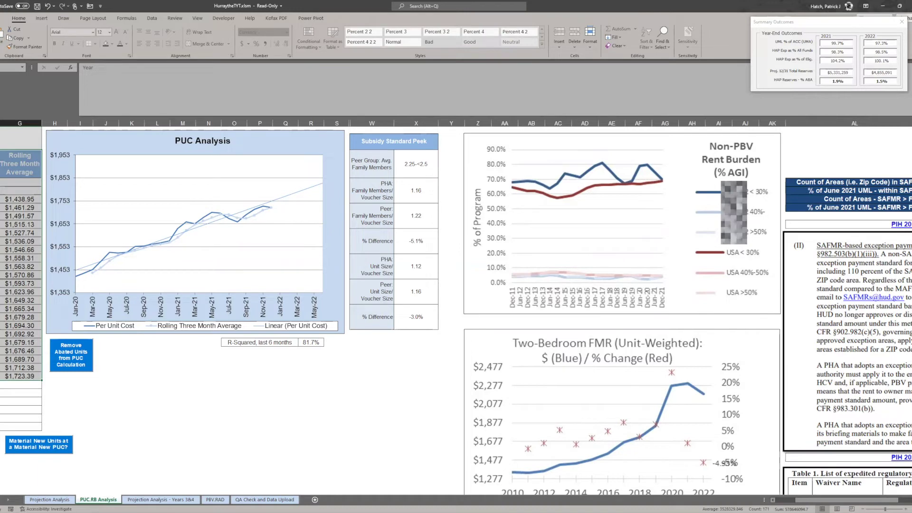
{"action": "scroll", "coordinate": [573, 185], "scroll_direction": "right", "scroll_amount": 3}
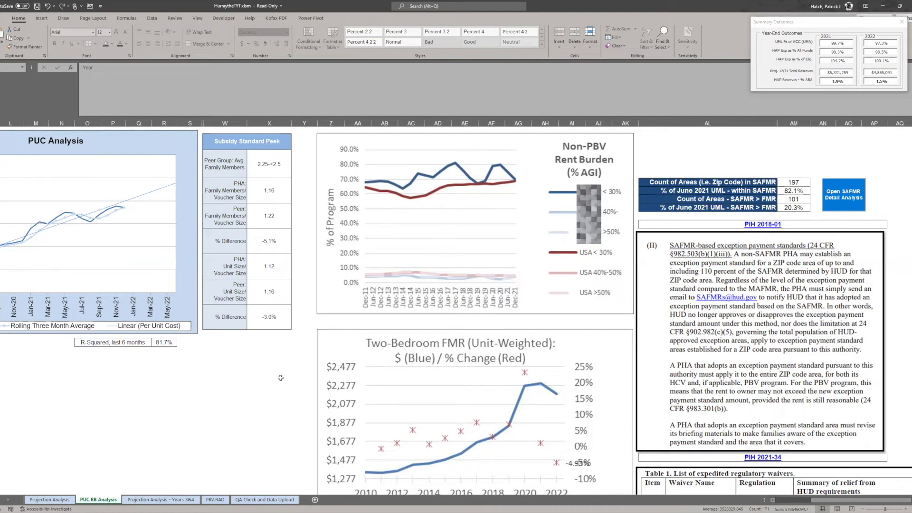
Open the Projection Analysis - Years 3&4 sheet to view its funding and outcome tables
{"action": "left_click", "coordinate": [160, 500]}
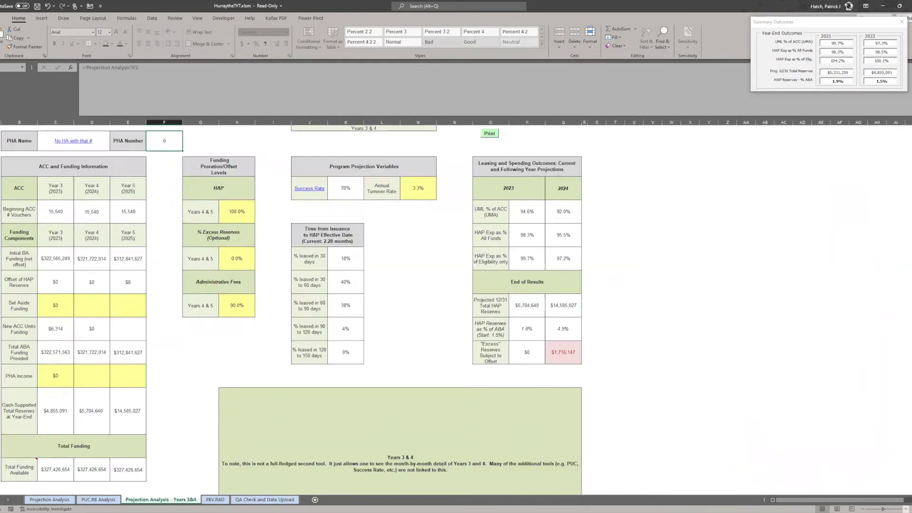
{"action": "left_click", "coordinate": [906, 509]}
{"action": "left_click", "coordinate": [906, 509]}
{"action": "left_click", "coordinate": [906, 509]}
{"action": "scroll", "coordinate": [257, 315], "scroll_direction": "left", "scroll_amount": 5}
{"action": "scroll", "coordinate": [256, 315], "scroll_direction": "up", "scroll_amount": 1}
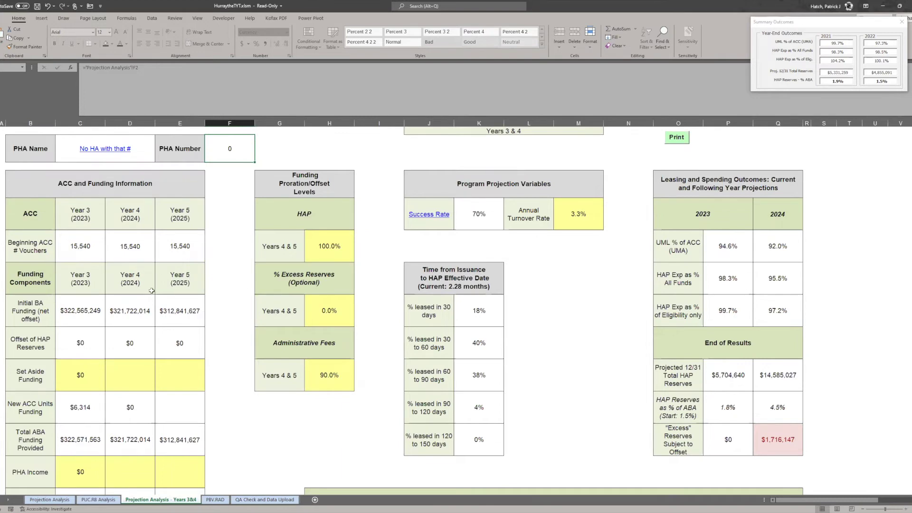
Highlight the Year 3 (2023) funding cells, the ACC and Funding Information and Time from Issuance headings, and the Year 5 (2025) header
{"action": "left_click_drag", "start_coordinate": [97, 216], "coordinate": [73, 385]}
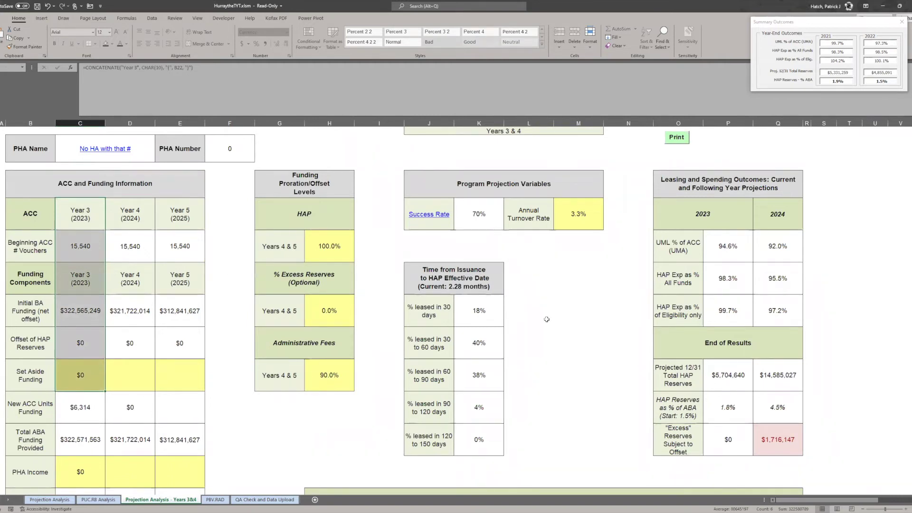
{"action": "left_click", "coordinate": [145, 175]}
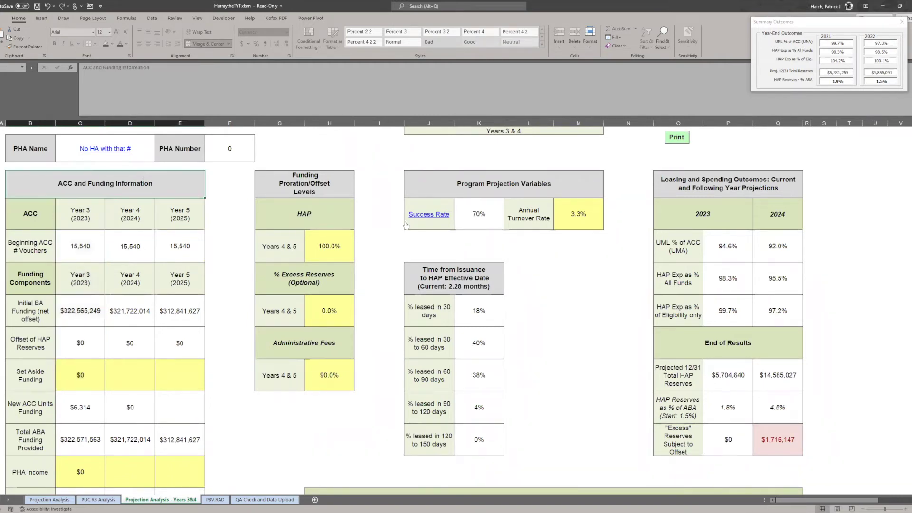
{"action": "left_click", "coordinate": [412, 192]}
{"action": "left_click", "coordinate": [411, 281]}
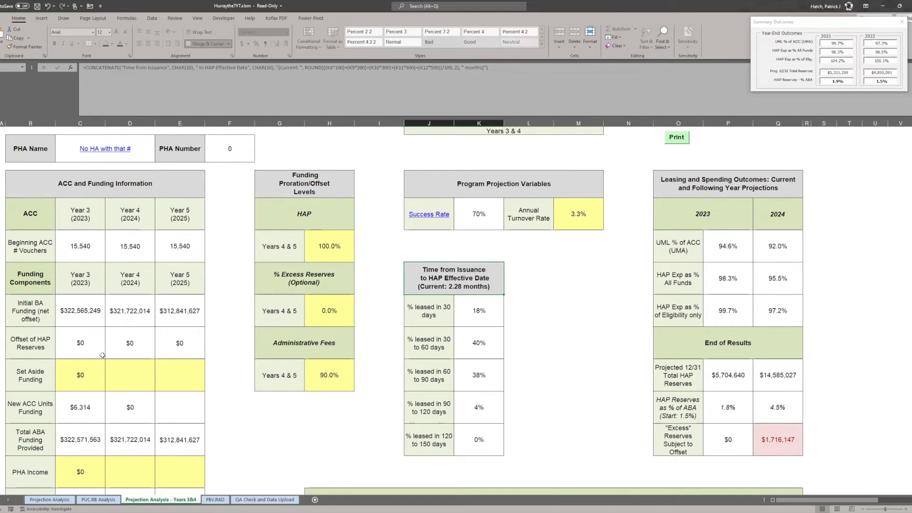
{"action": "left_click", "coordinate": [179, 214]}
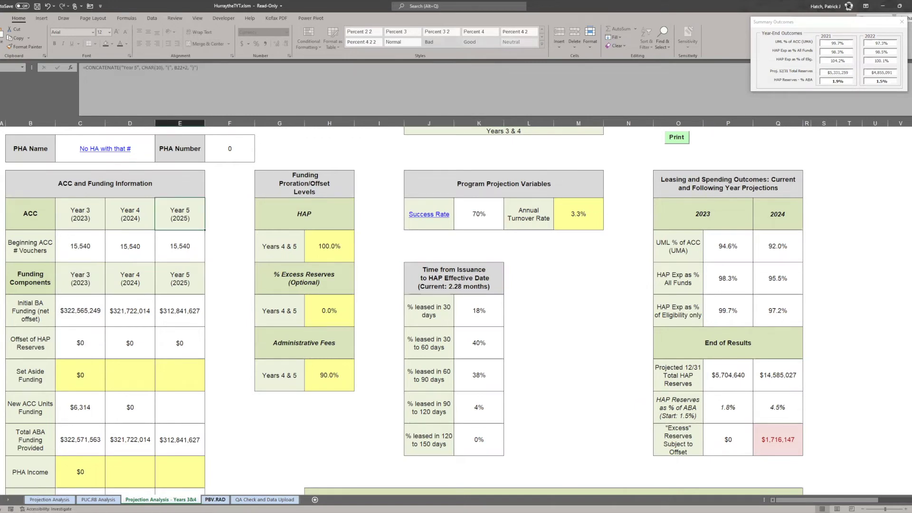
View the Project-Based Information on the PBV.RAD sheet and return to the Projection Analysis sheet
{"action": "key", "text": "ctrl+Page_Down"}
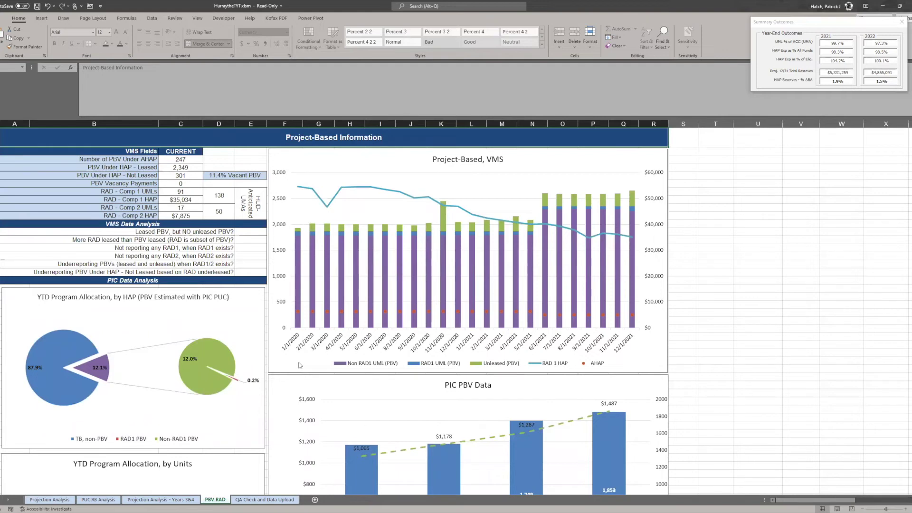
{"action": "left_click", "coordinate": [49, 499]}
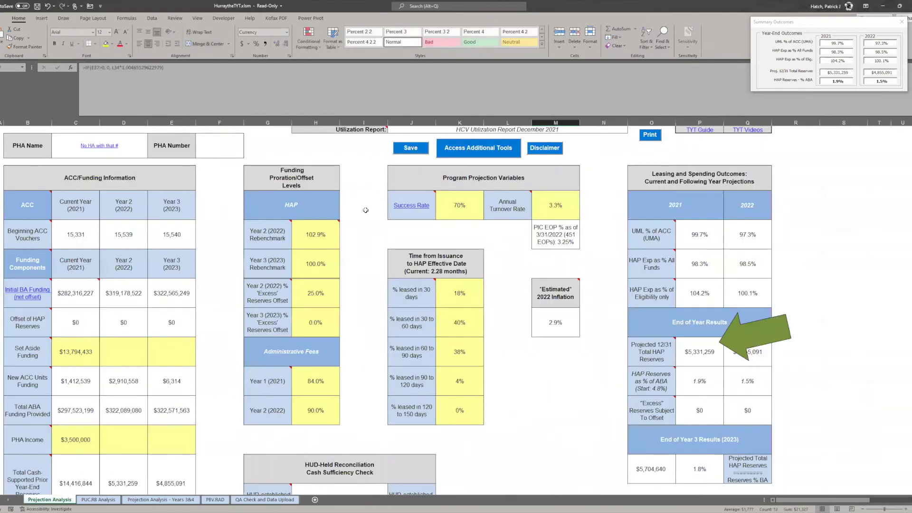
Point the arrow at Access Additional Tools and undo the move
{"action": "left_click_drag", "start_coordinate": [760, 333], "coordinate": [584, 159]}
{"action": "left_click_drag", "start_coordinate": [540, 113], "coordinate": [564, 122]}
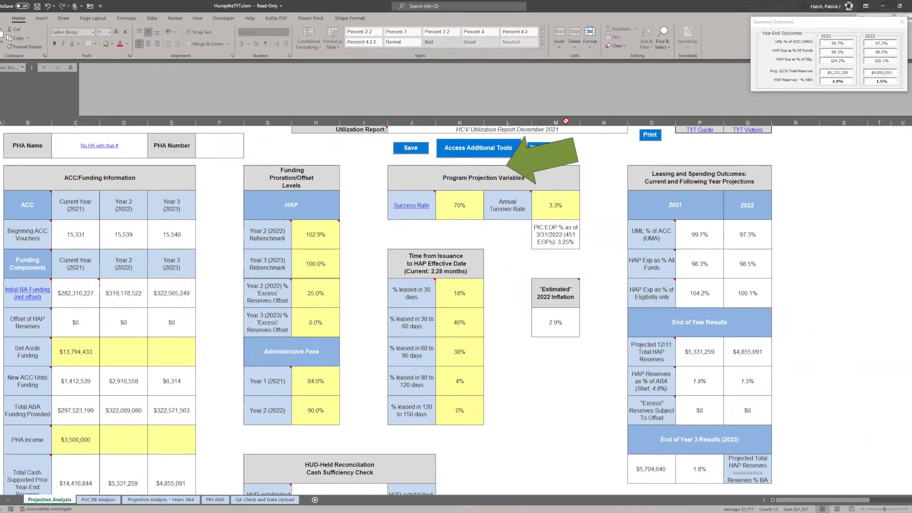
{"action": "key", "text": "ctrl+z"}
Make the Budget Authority Detail tool available from the additional tools and highlight its Funding Increments rows
{"action": "left_click", "coordinate": [492, 148]}
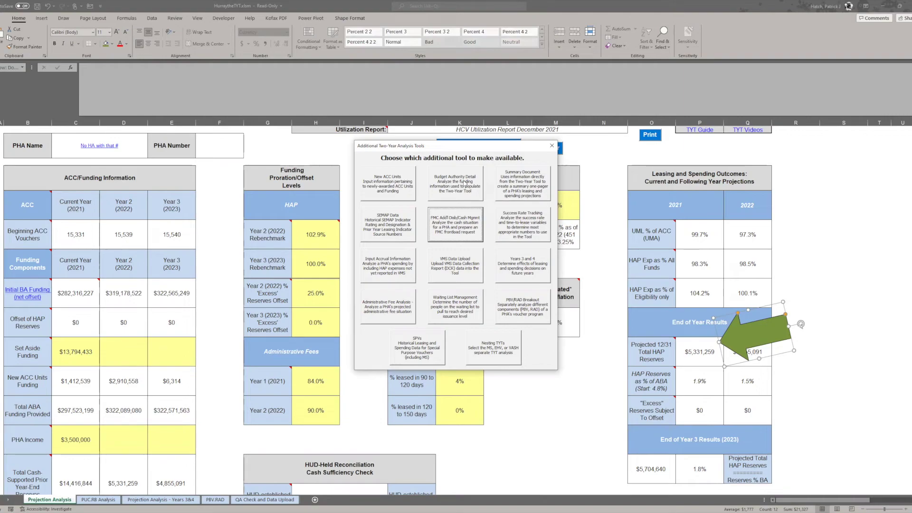
{"action": "left_click", "coordinate": [466, 182]}
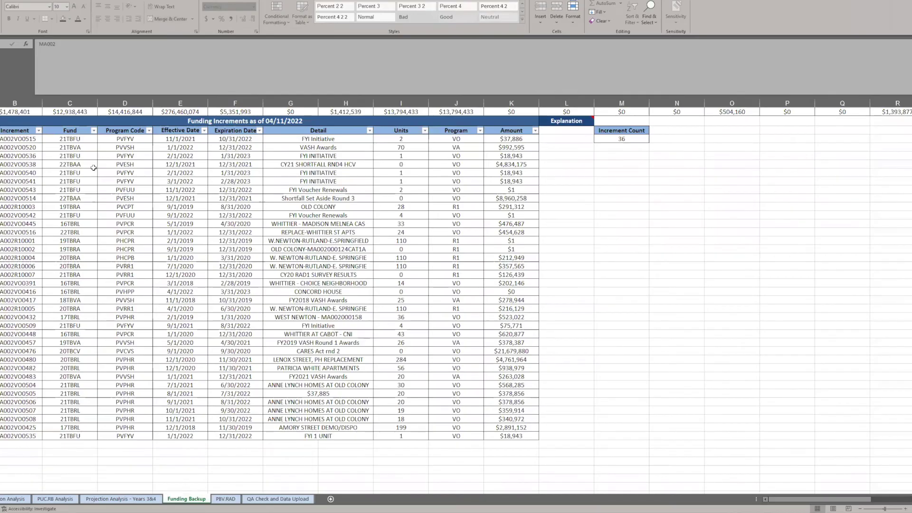
{"action": "left_click_drag", "start_coordinate": [94, 168], "coordinate": [500, 437]}
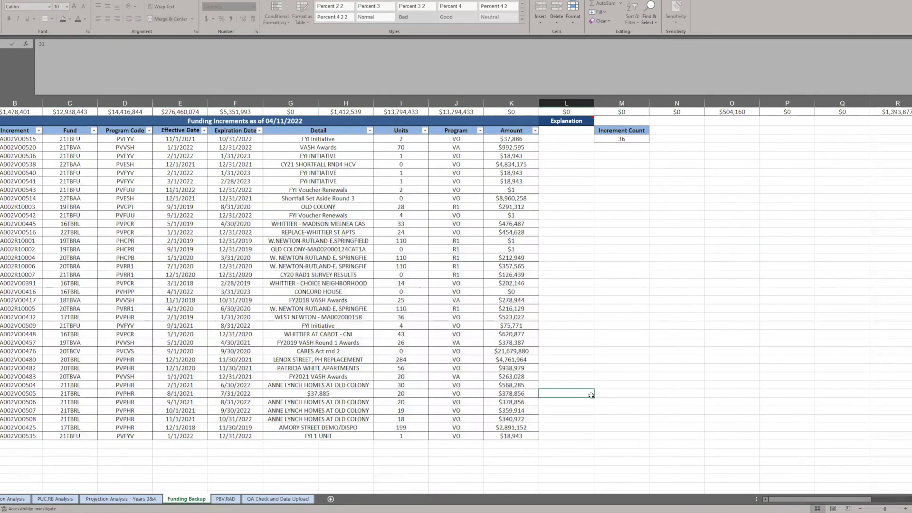
{"action": "left_click", "coordinate": [592, 395]}
Highlight the increment Detail entries from OLD COLONY down to FYI Initiative and return to the Projection Analysis sheet
{"action": "scroll", "coordinate": [591, 395], "scroll_direction": "up", "scroll_amount": 1}
{"action": "scroll", "coordinate": [591, 395], "scroll_direction": "down", "scroll_amount": 1}
{"action": "left_click_drag", "start_coordinate": [334, 206], "coordinate": [327, 334]}
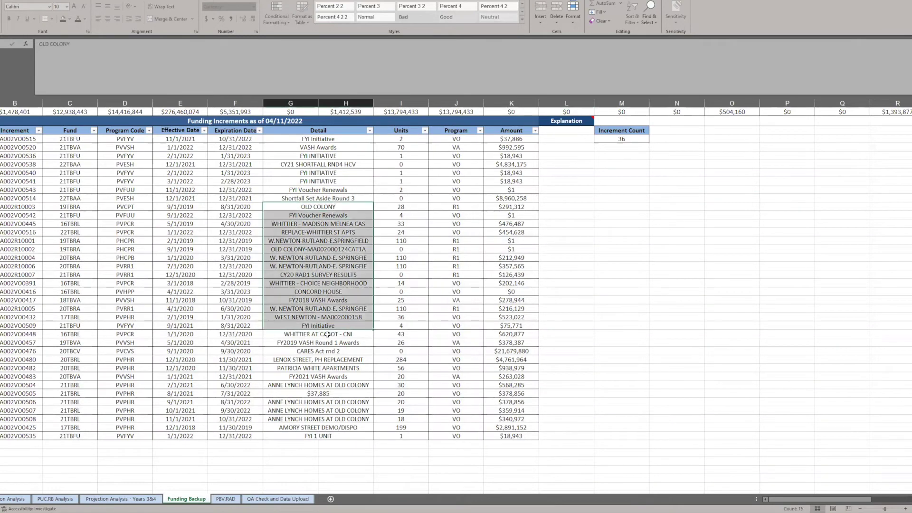
{"action": "scroll", "coordinate": [372, 467], "scroll_direction": "up", "scroll_amount": 1}
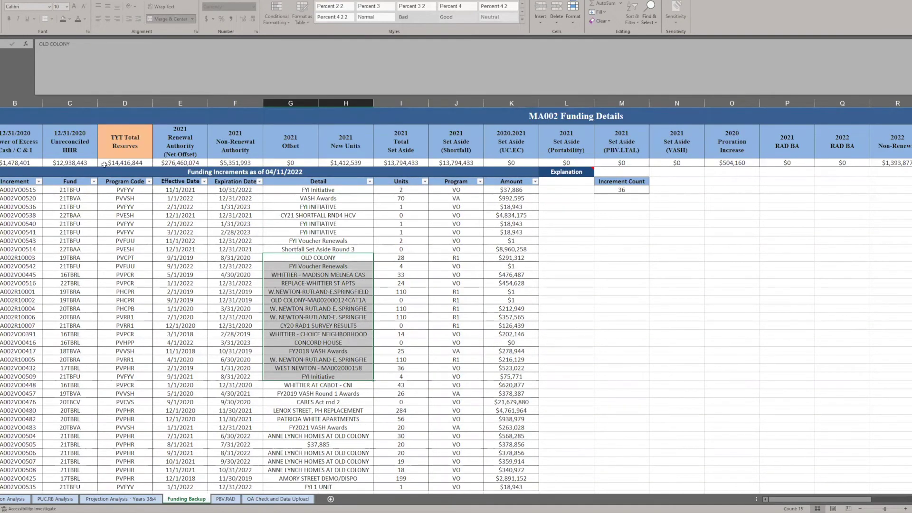
{"action": "left_click", "coordinate": [10, 499]}
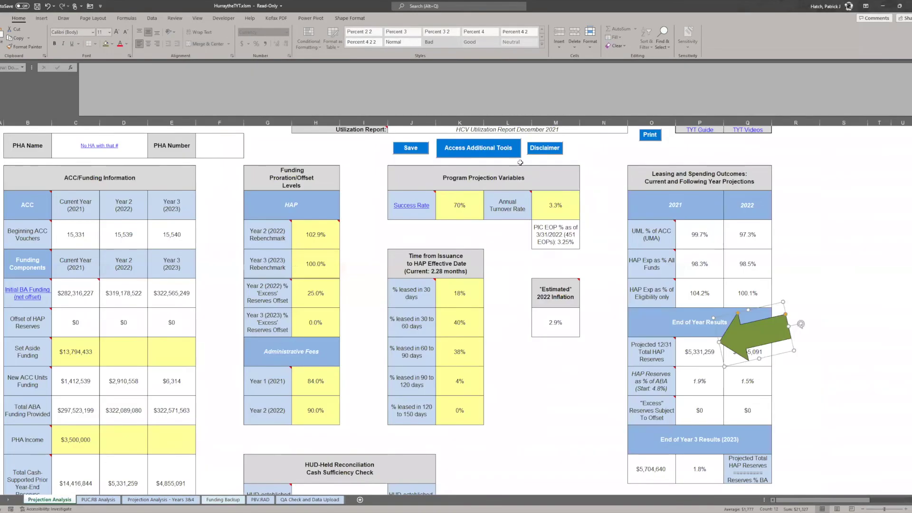
Make the FMC Add'l Disb/Cash Mgmt tool available from the additional Two-Year analysis tools
{"action": "left_click", "coordinate": [502, 155]}
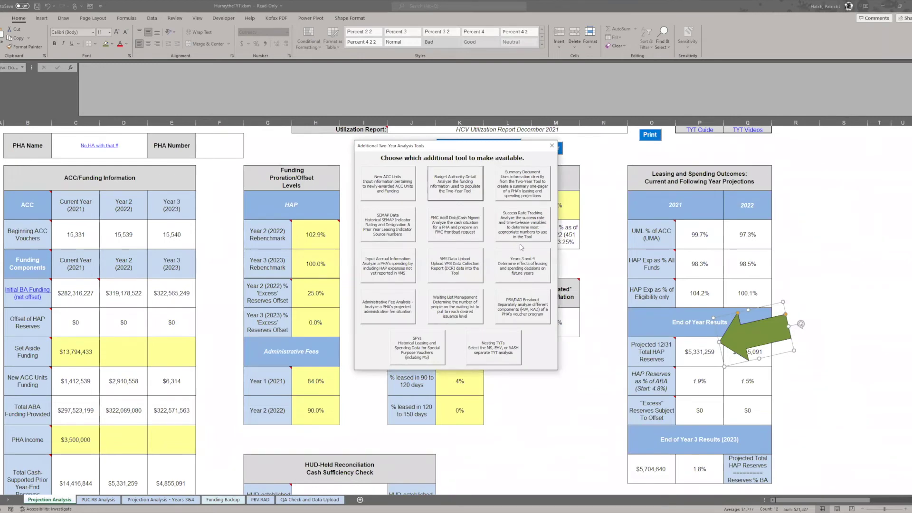
{"action": "left_click", "coordinate": [467, 228]}
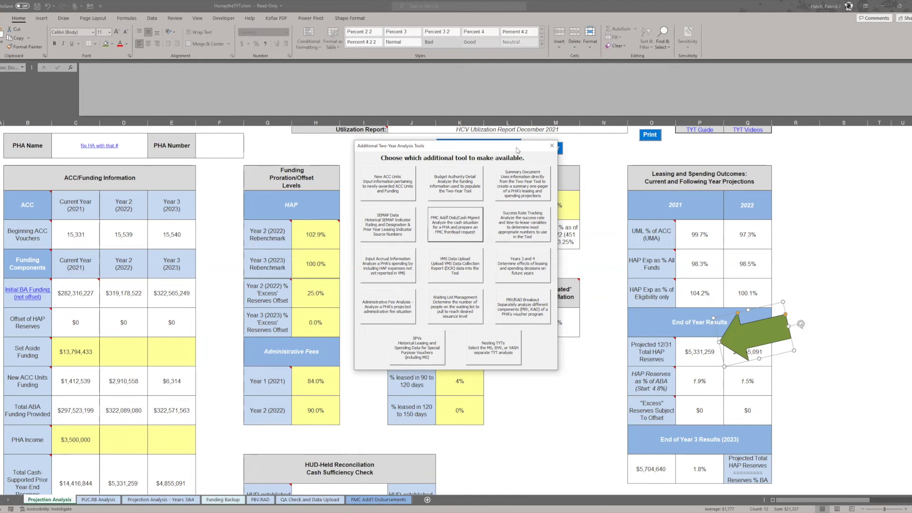
Make the Success Rate Tracking tool available, view its issuance grid and return to the Projection Analysis sheet
{"action": "left_click_drag", "start_coordinate": [518, 151], "coordinate": [506, 293]}
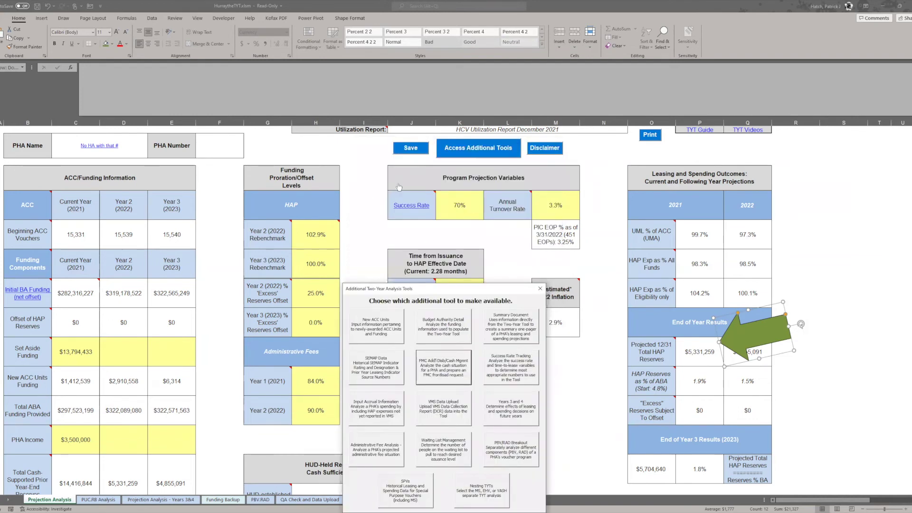
{"action": "left_click", "coordinate": [526, 375]}
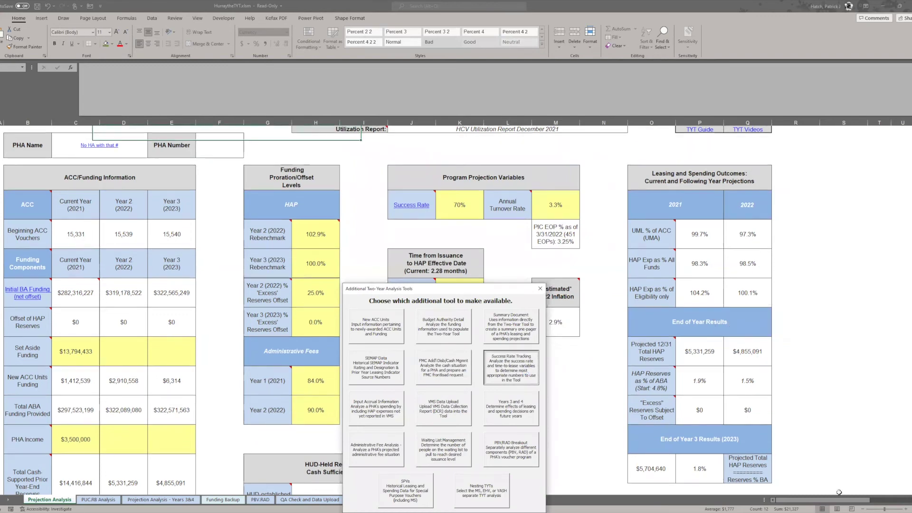
{"action": "scroll", "coordinate": [671, 455], "scroll_direction": "up", "scroll_amount": 3}
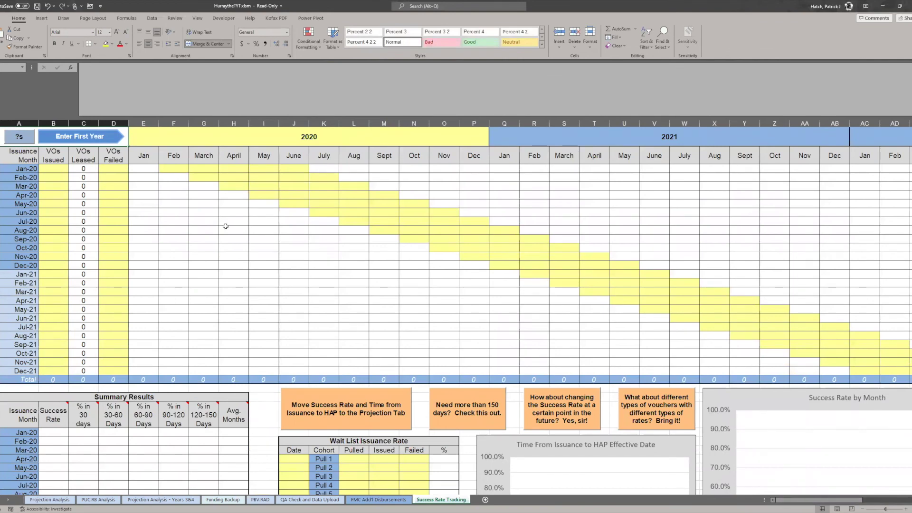
{"action": "left_click", "coordinate": [42, 500]}
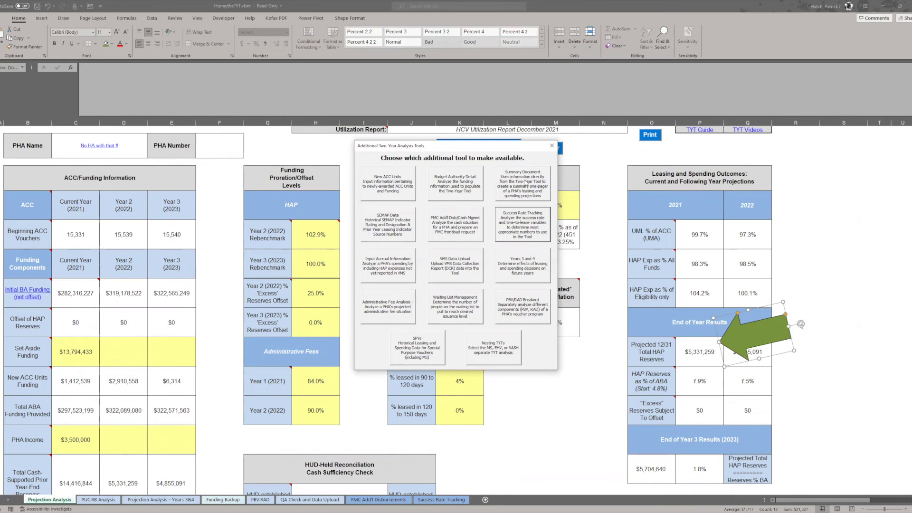
Create the Summary Document, prepared by "Section 8 Department" and prepared for "The Board"
{"action": "left_click", "coordinate": [524, 181]}
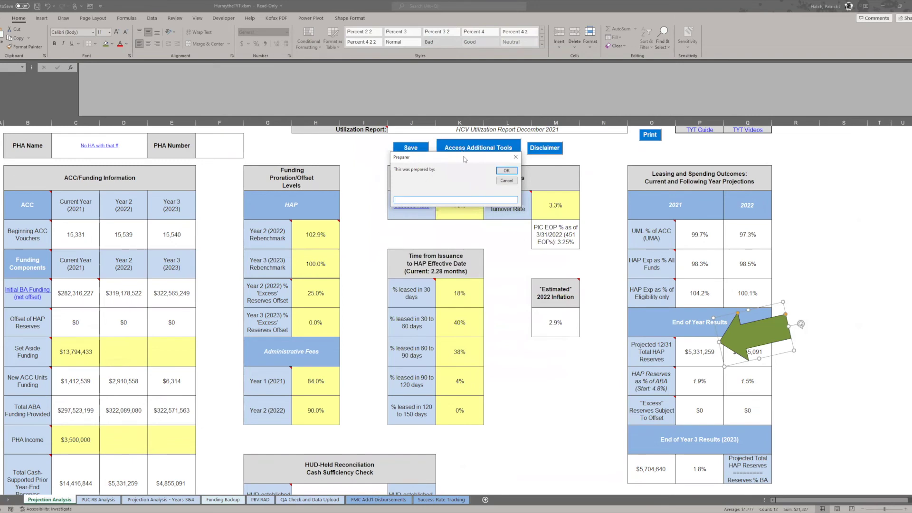
{"action": "type", "text": "Section 8 Department"}
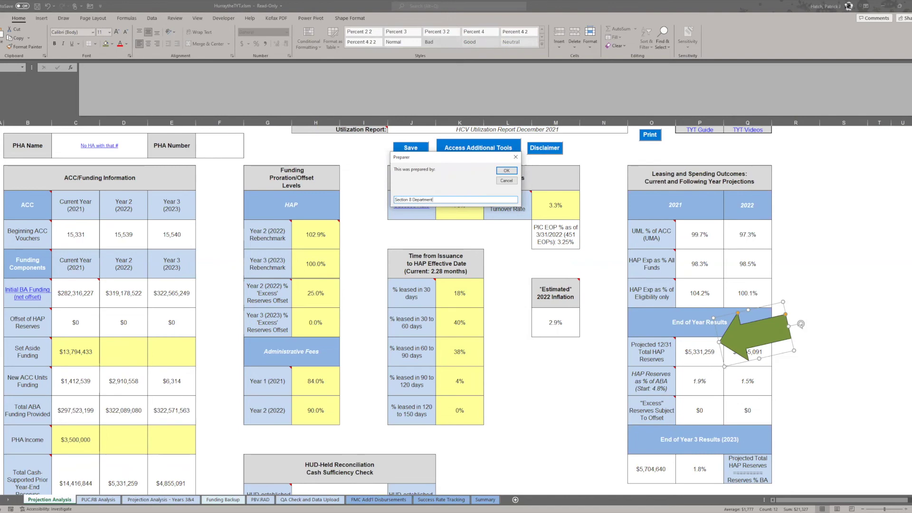
{"action": "left_click", "coordinate": [507, 169]}
{"action": "type", "text": "The Board"}
{"action": "left_click", "coordinate": [506, 170]}
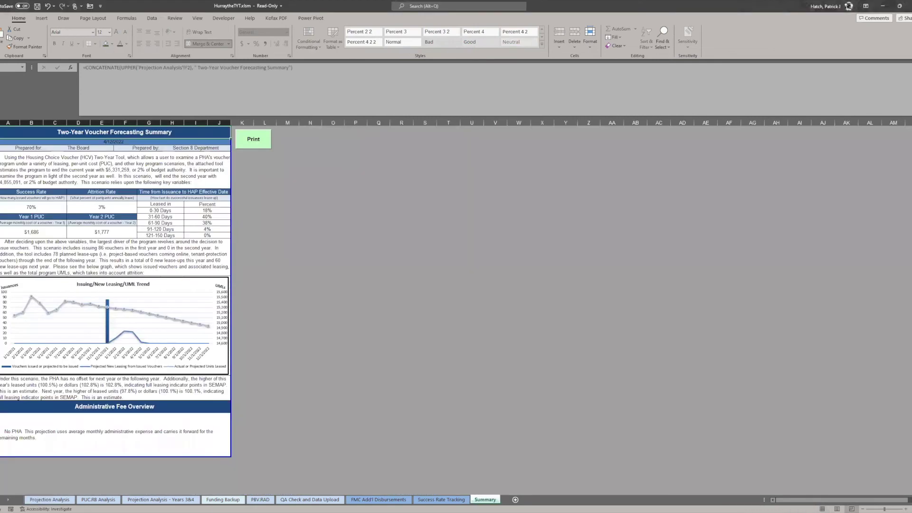
Review the Two-Year Voucher Forecasting Summary and open the Disclaimer from the Projection Analysis sheet
{"action": "left_click", "coordinate": [905, 509]}
{"action": "left_click", "coordinate": [906, 509]}
{"action": "left_click", "coordinate": [905, 509]}
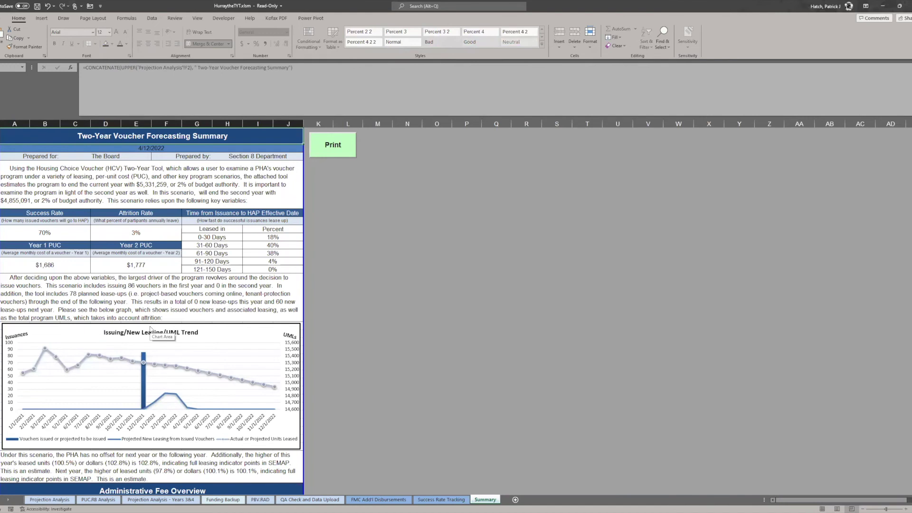
{"action": "left_click", "coordinate": [179, 177]}
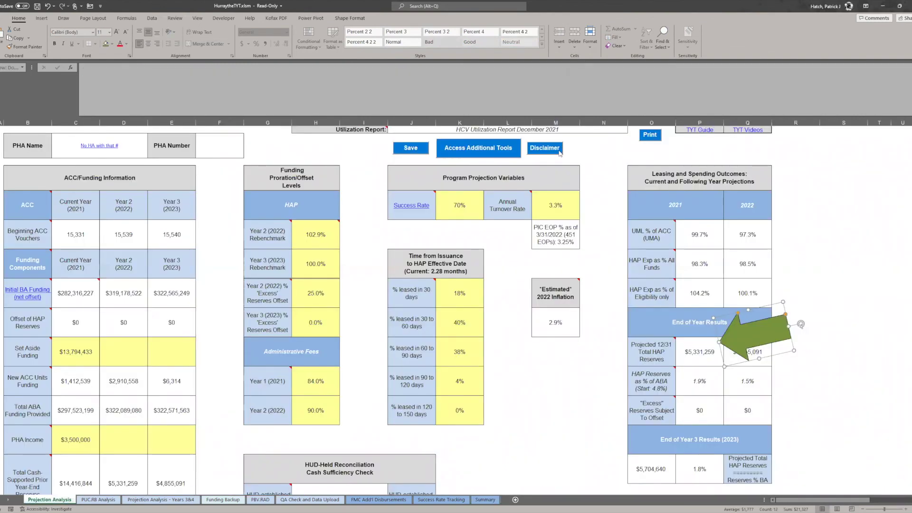
{"action": "left_click", "coordinate": [559, 151]}
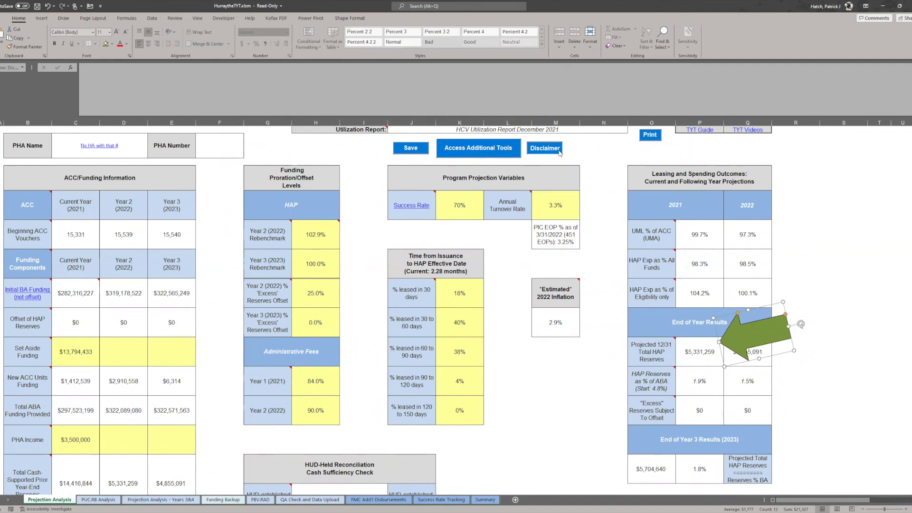